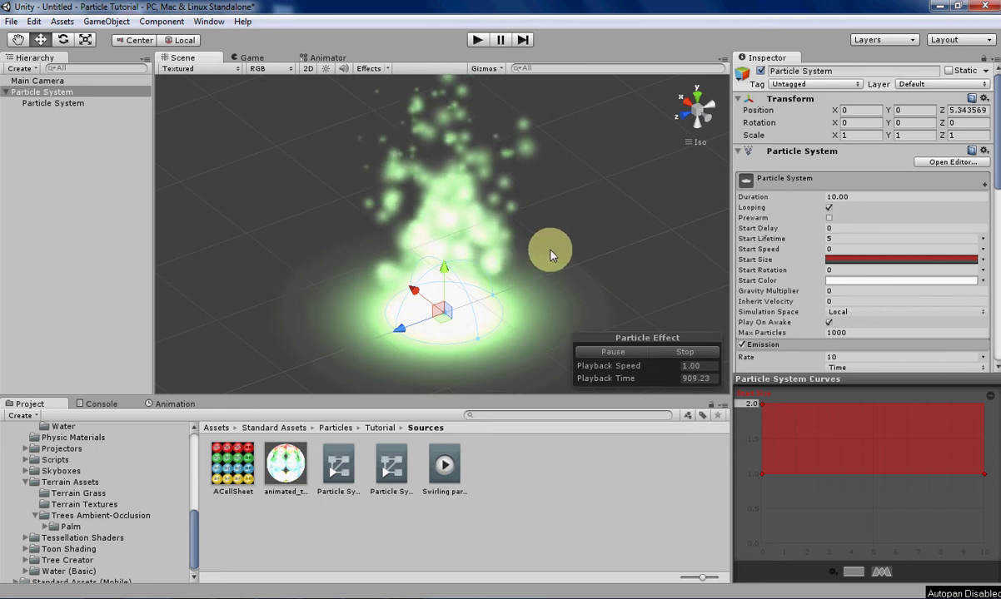
Create a new particle system in an empty area of the scene beside the green effect
{"action": "left_click_drag", "start_coordinate": [602, 252], "coordinate": [561, 252], "text": "alt"}
{"action": "scroll", "coordinate": [522, 305], "scroll_direction": "up", "scroll_amount": 4}
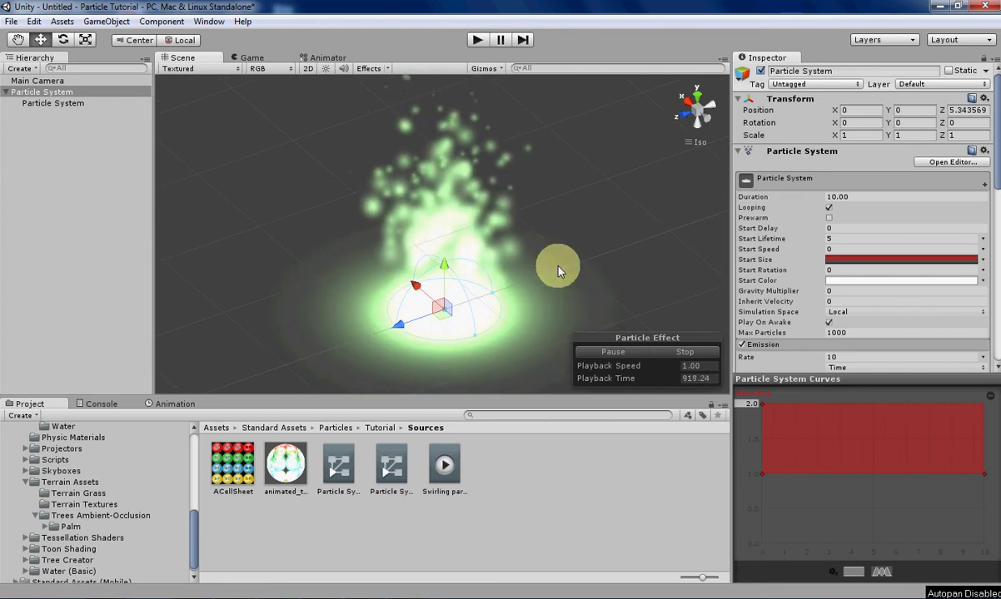
{"action": "right_click_drag", "start_coordinate": [545, 234], "coordinate": [478, 238]}
{"action": "middle_click_drag", "start_coordinate": [509, 209], "coordinate": [150, 169]}
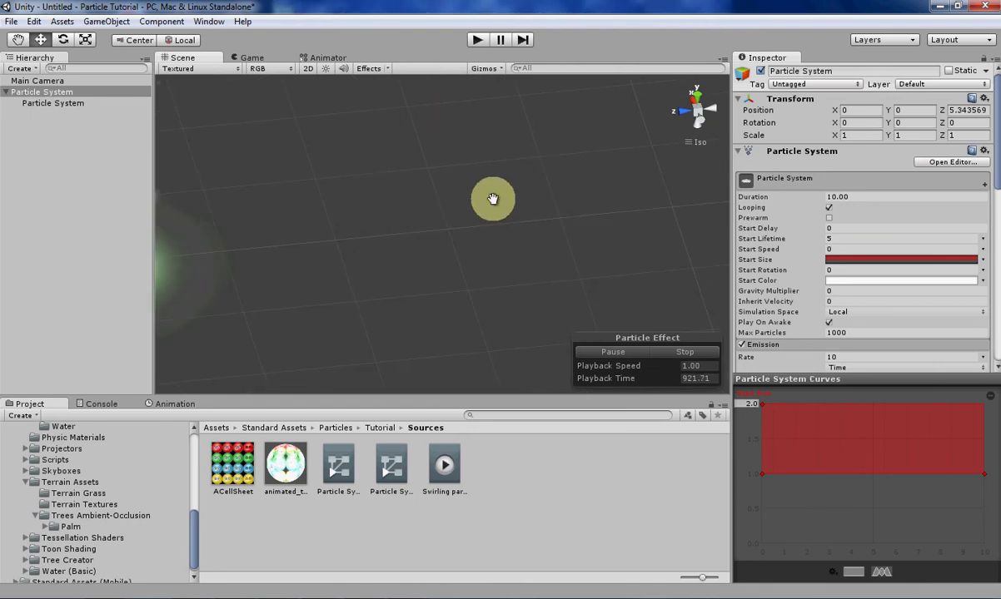
{"action": "left_click", "coordinate": [95, 22]}
{"action": "mouse_move", "coordinate": [145, 54]}
{"action": "left_click", "coordinate": [287, 51]}
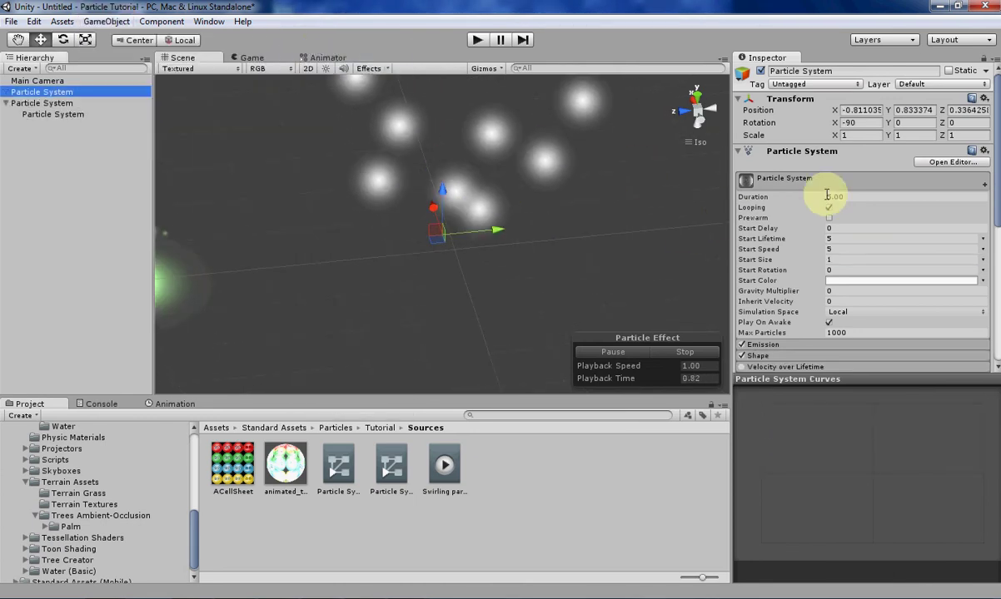
Set the new particle system's position to 0, 0, 0
{"action": "left_click", "coordinate": [855, 110]}
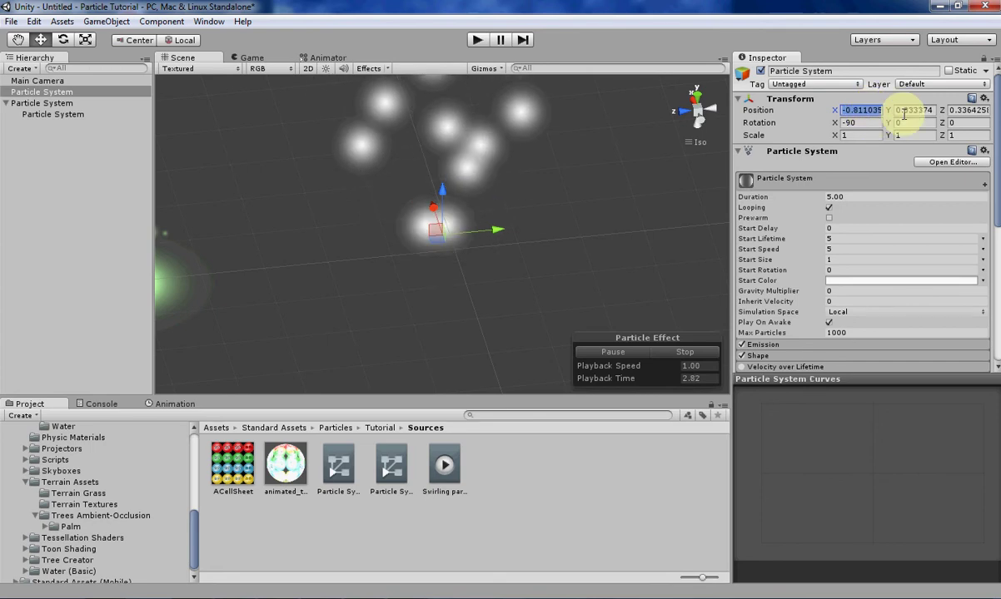
{"action": "type", "text": "0"}
{"action": "left_click", "coordinate": [908, 111]}
{"action": "type", "text": "0"}
{"action": "left_click", "coordinate": [962, 110]}
{"action": "type", "text": "0"}
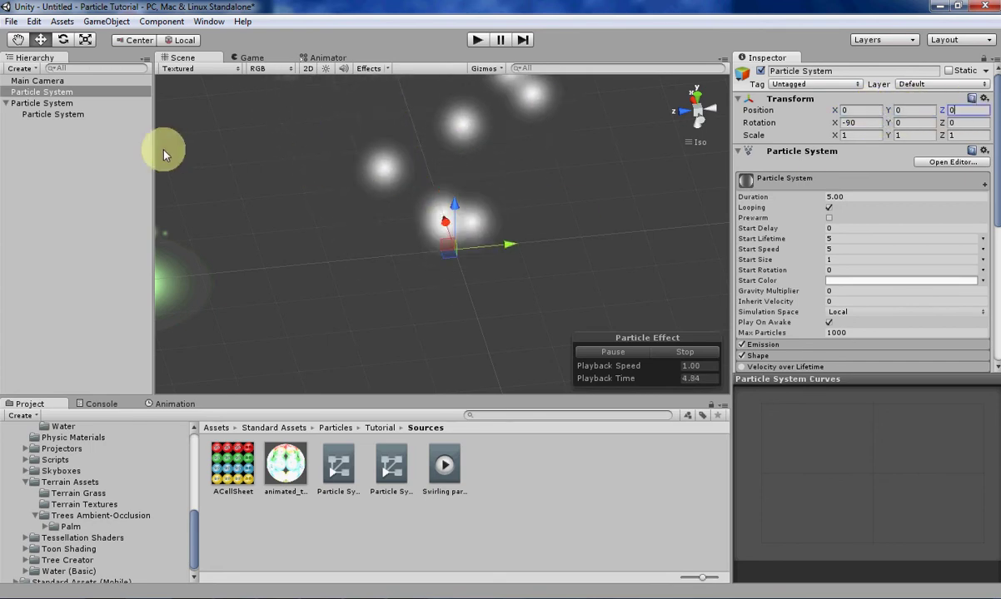
Expand the Emission, Shape and Renderer modules of the new particle system
{"action": "left_click", "coordinate": [7, 103]}
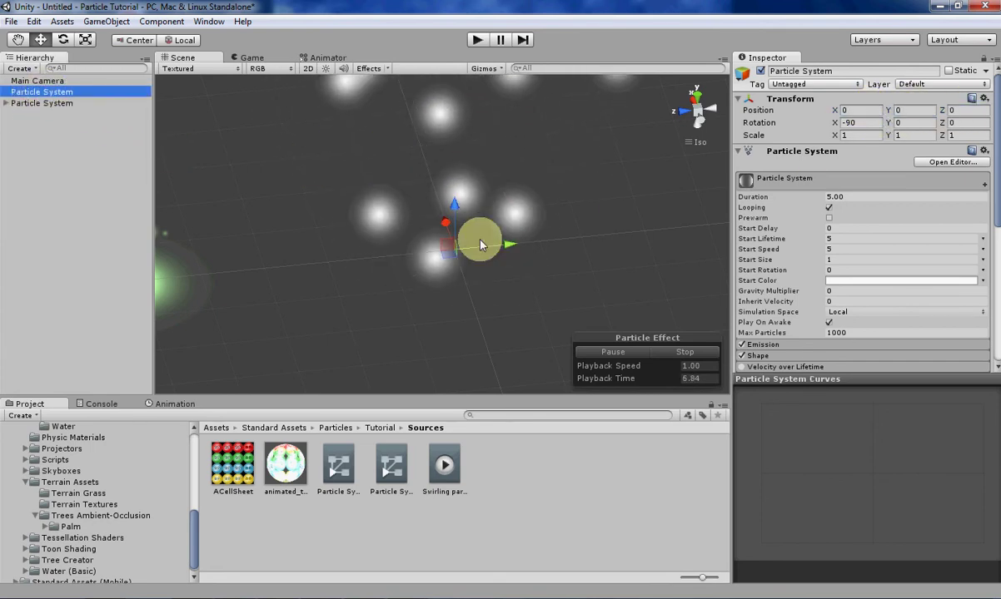
{"action": "left_click", "coordinate": [41, 103]}
{"action": "left_click", "coordinate": [30, 92]}
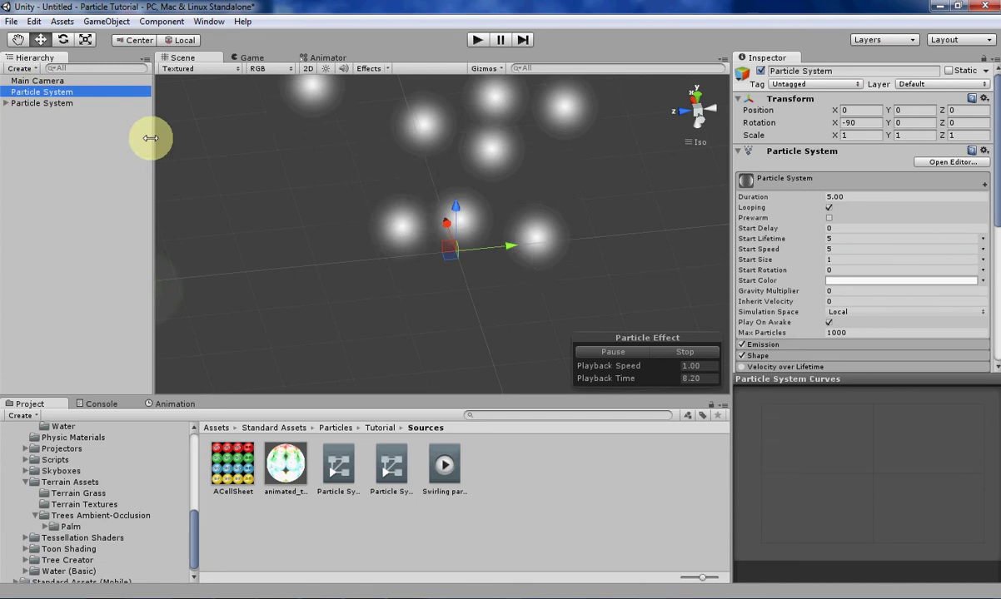
{"action": "middle_click_drag", "start_coordinate": [488, 262], "coordinate": [477, 274]}
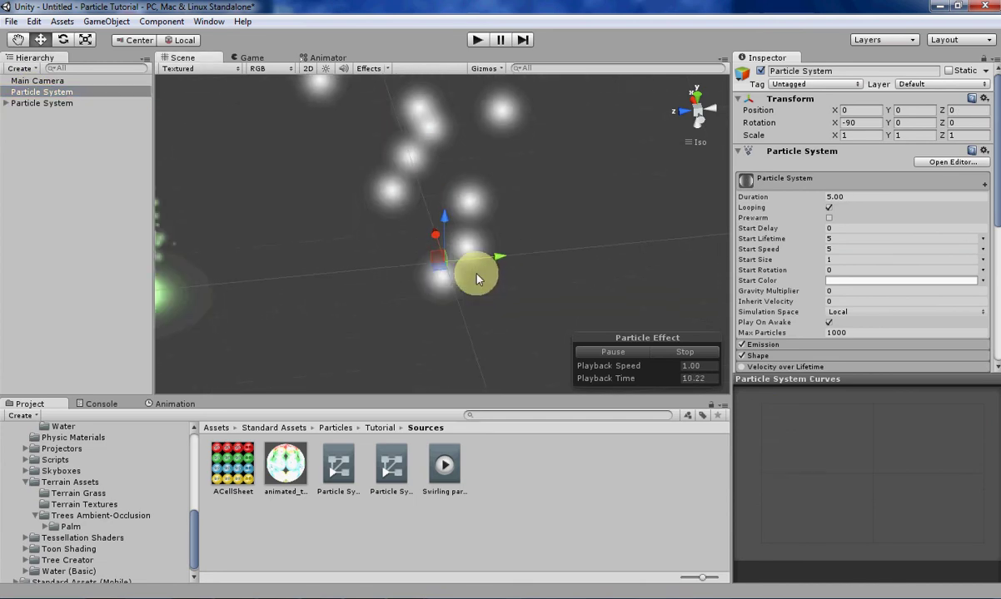
{"action": "left_click_drag", "start_coordinate": [475, 273], "coordinate": [453, 268], "text": "alt"}
{"action": "scroll", "coordinate": [799, 249], "scroll_direction": "down", "scroll_amount": 3}
{"action": "left_click", "coordinate": [770, 231]}
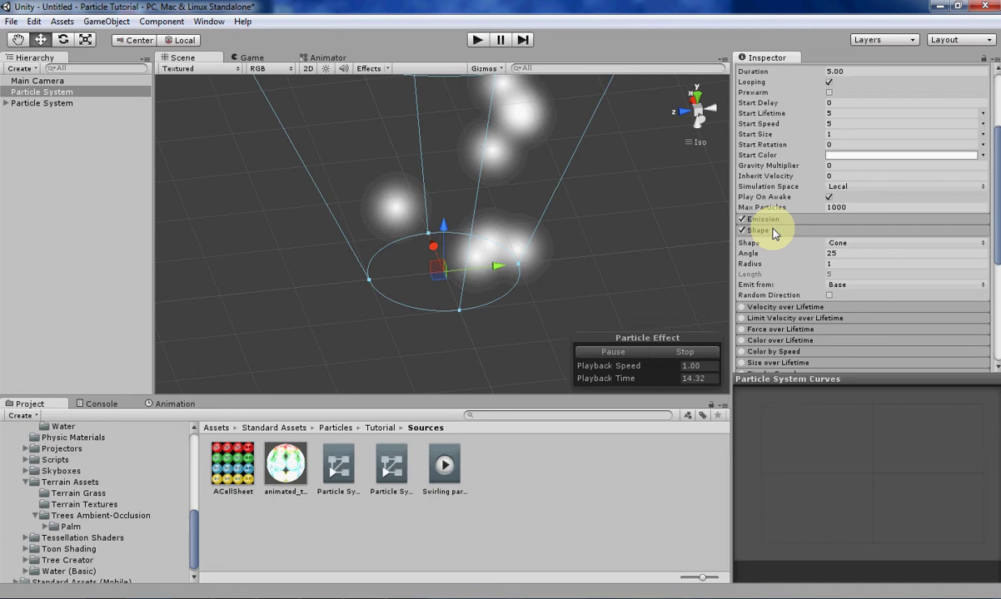
{"action": "left_click", "coordinate": [766, 220]}
{"action": "scroll", "coordinate": [782, 266], "scroll_direction": "down", "scroll_amount": 4}
{"action": "left_click", "coordinate": [770, 294]}
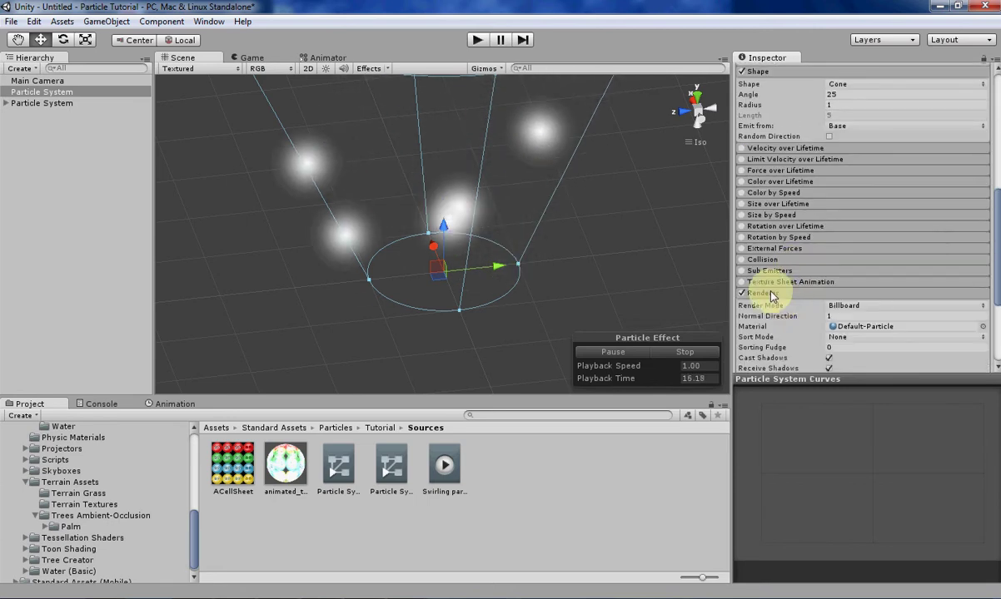
Review the module settings of the existing green effect's particle systems as a reference for the new one
{"action": "scroll", "coordinate": [306, 273], "scroll_direction": "down", "scroll_amount": 7}
{"action": "left_click", "coordinate": [206, 287]}
{"action": "middle_click_drag", "start_coordinate": [219, 287], "coordinate": [390, 290]}
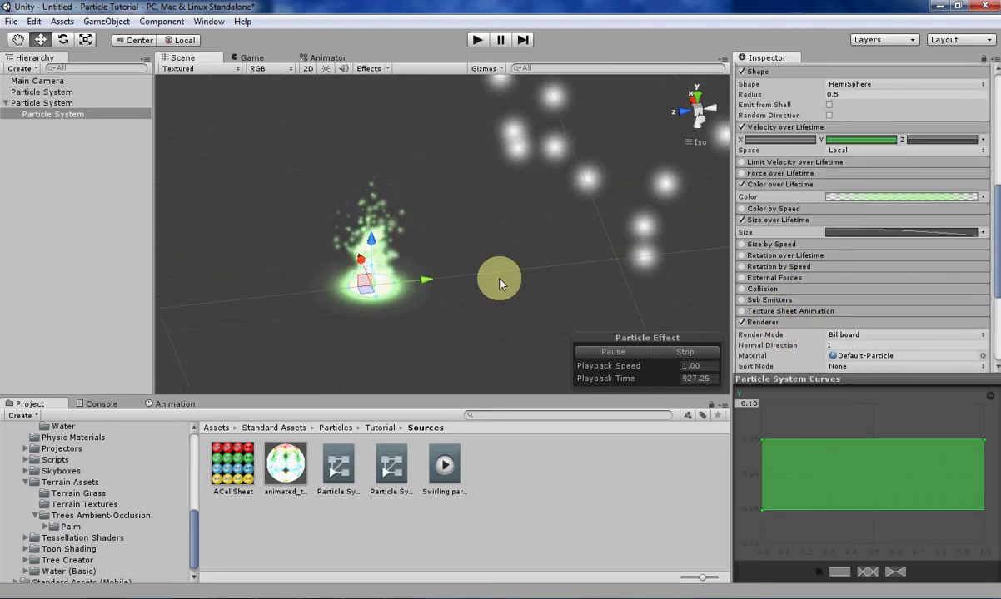
{"action": "middle_click_drag", "start_coordinate": [499, 283], "coordinate": [433, 262]}
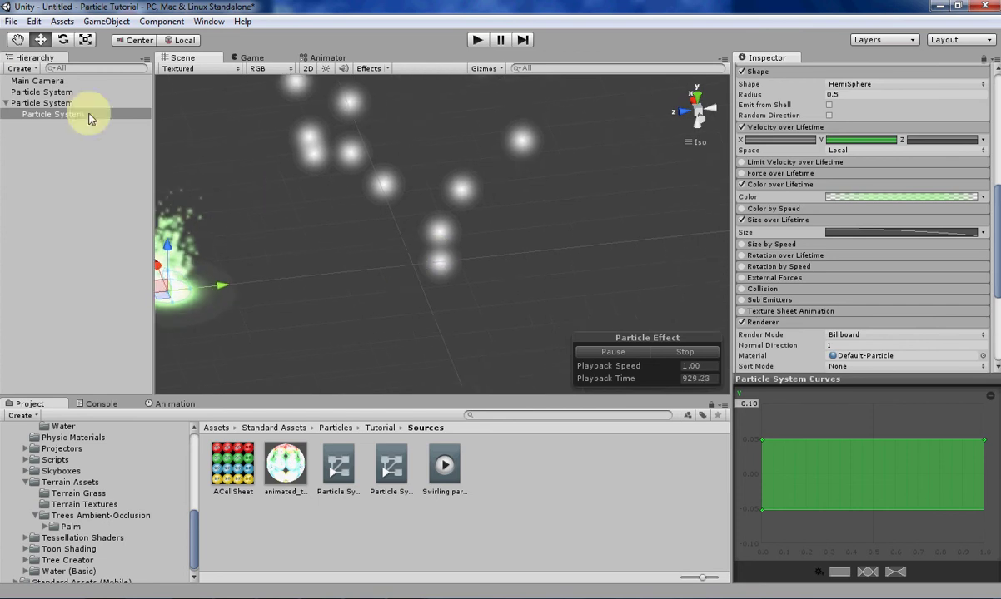
{"action": "left_click", "coordinate": [54, 101]}
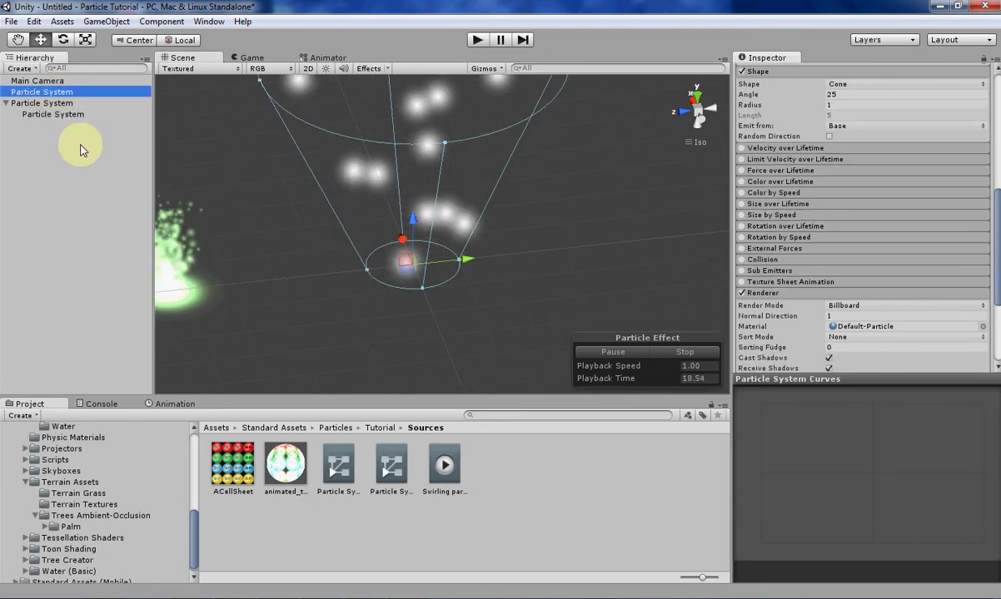
{"action": "middle_click_drag", "start_coordinate": [191, 272], "coordinate": [420, 255]}
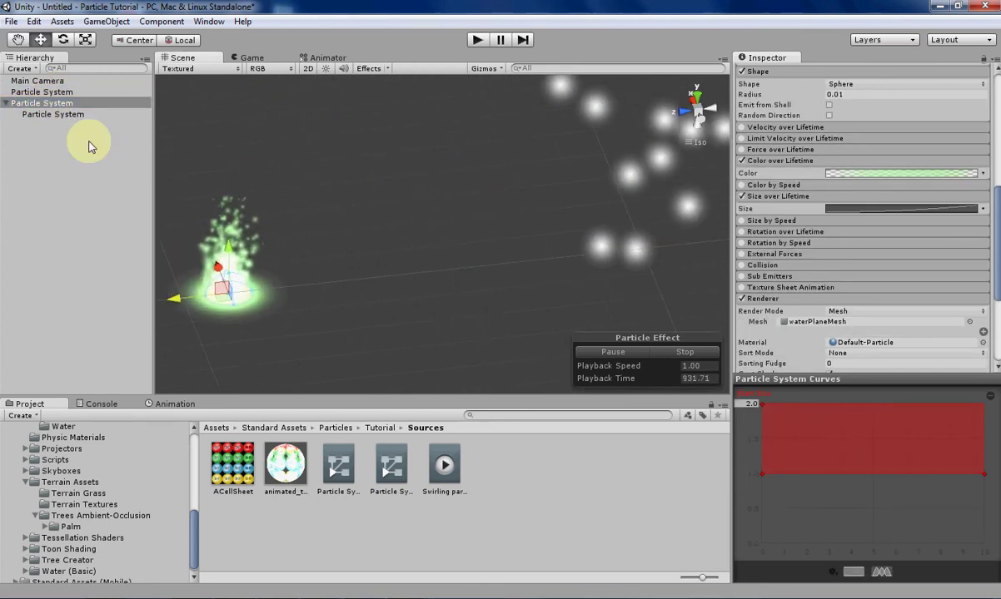
Set the new particle system's Render Mode to Mesh
{"action": "left_click", "coordinate": [58, 81]}
{"action": "double_click", "coordinate": [58, 91]}
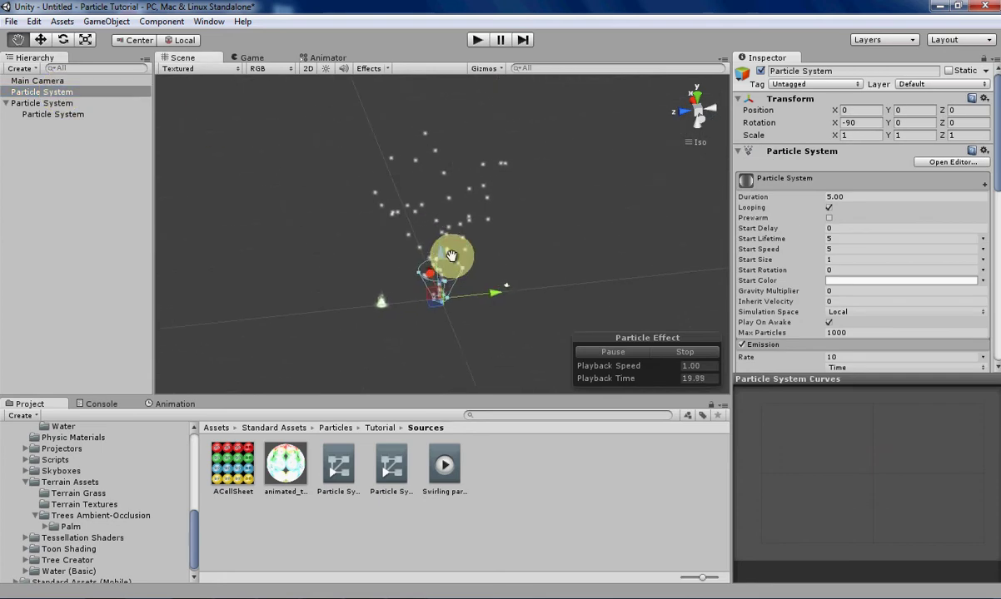
{"action": "scroll", "coordinate": [430, 165], "scroll_direction": "up", "scroll_amount": 4}
{"action": "middle_click_drag", "start_coordinate": [430, 165], "coordinate": [516, 372]}
{"action": "scroll", "coordinate": [516, 373], "scroll_direction": "up", "scroll_amount": 4}
{"action": "middle_click_drag", "start_coordinate": [493, 248], "coordinate": [372, 152]}
{"action": "scroll", "coordinate": [292, 235], "scroll_direction": "up", "scroll_amount": 5}
{"action": "middle_click_drag", "start_coordinate": [372, 231], "coordinate": [464, 148]}
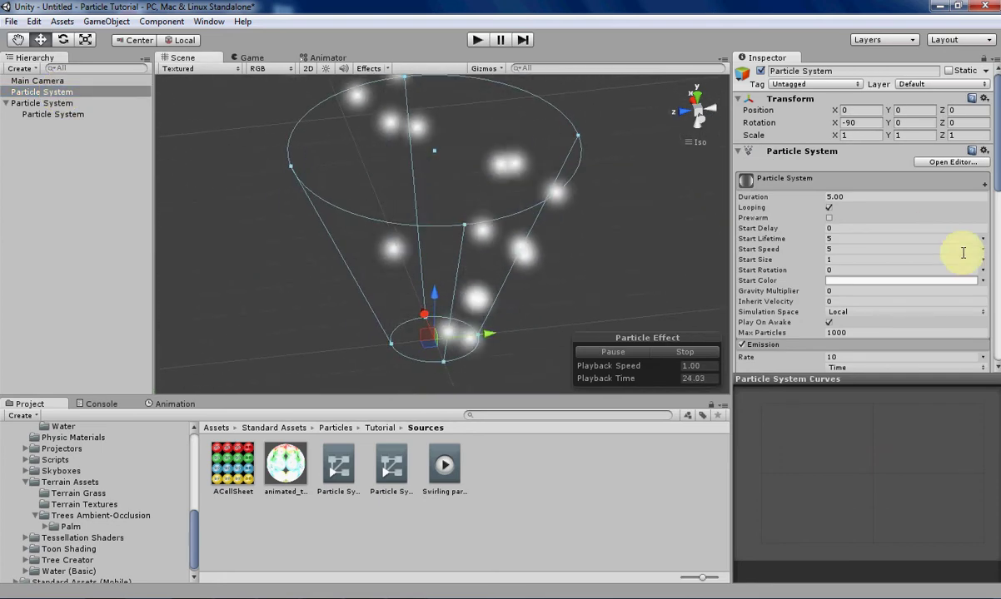
{"action": "scroll", "coordinate": [882, 279], "scroll_direction": "down", "scroll_amount": 10}
{"action": "scroll", "coordinate": [818, 264], "scroll_direction": "up", "scroll_amount": 4}
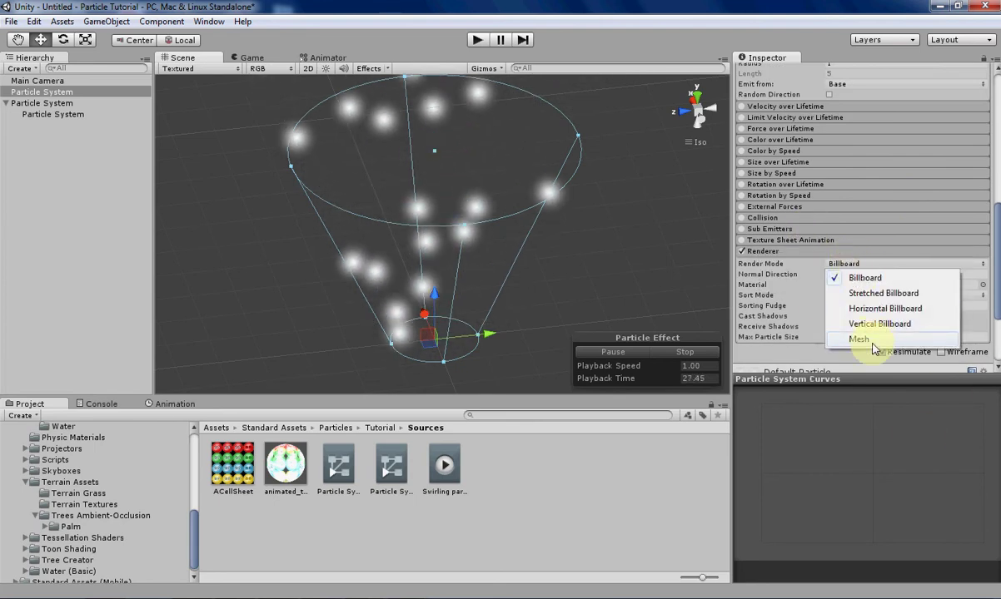
{"action": "left_click", "coordinate": [872, 341]}
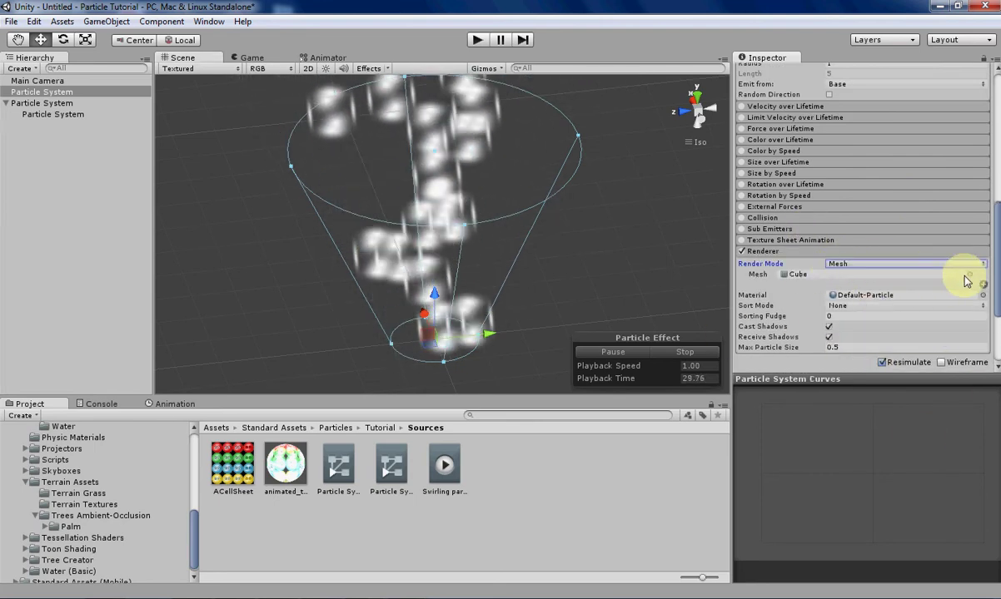
Assign waterPlaneMesh as the mesh of the new particle system's renderer
{"action": "left_click", "coordinate": [967, 275]}
{"action": "left_click", "coordinate": [792, 323]}
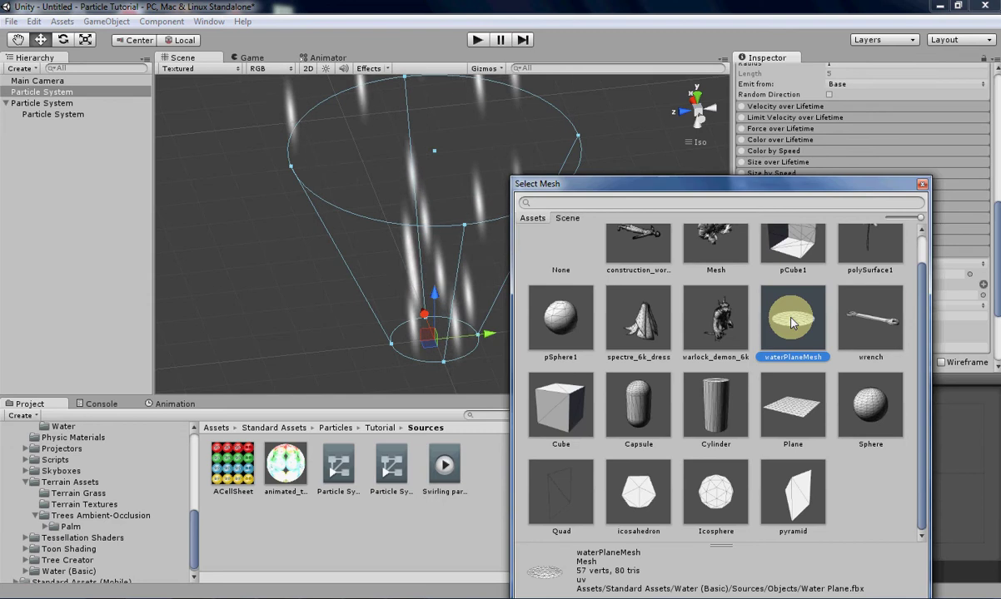
{"action": "double_click", "coordinate": [791, 322]}
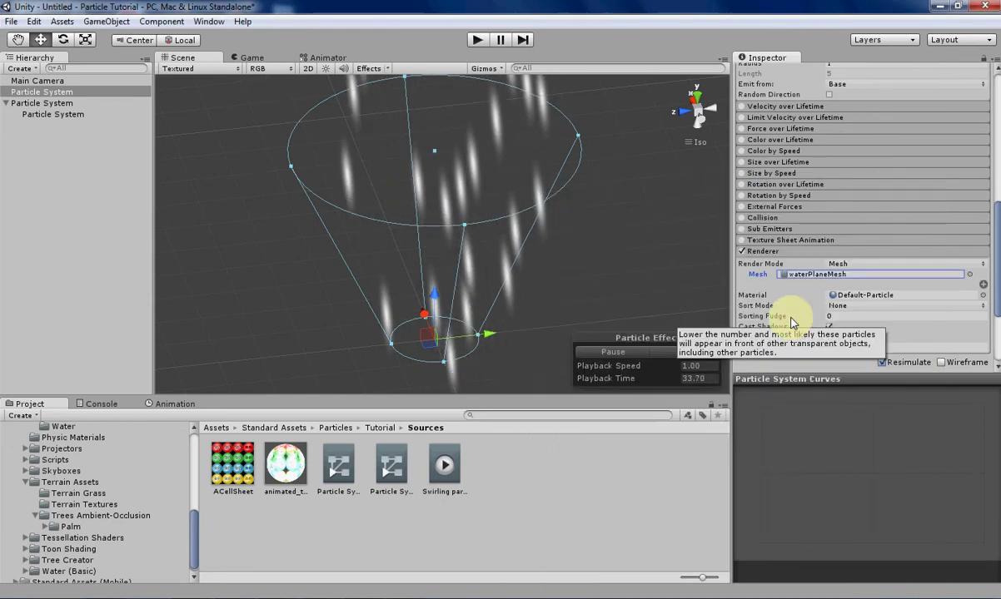
Set the new particle system's X rotation to 0
{"action": "scroll", "coordinate": [887, 300], "scroll_direction": "up", "scroll_amount": 10}
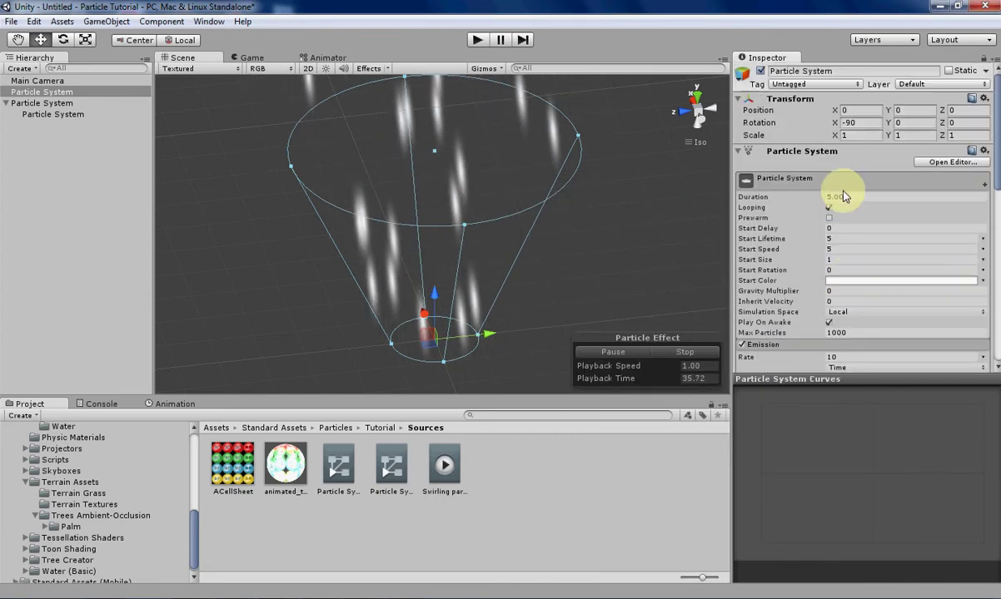
{"action": "double_click", "coordinate": [858, 123]}
{"action": "type", "text": "0"}
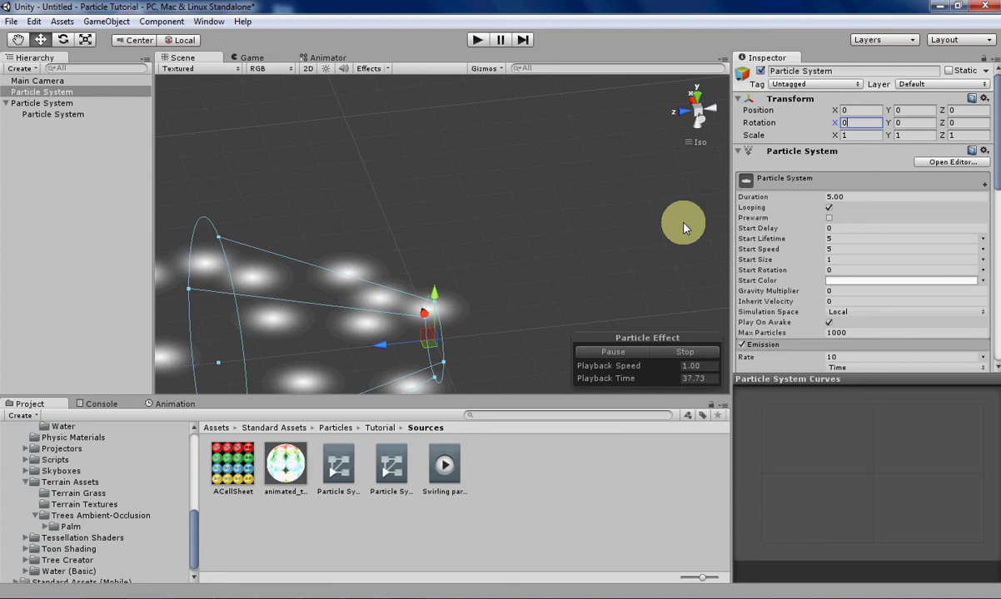
Set the Start Speed to 0 and the radius of the emitter's cone shape to 0.01
{"action": "scroll", "coordinate": [915, 249], "scroll_direction": "down", "scroll_amount": 5}
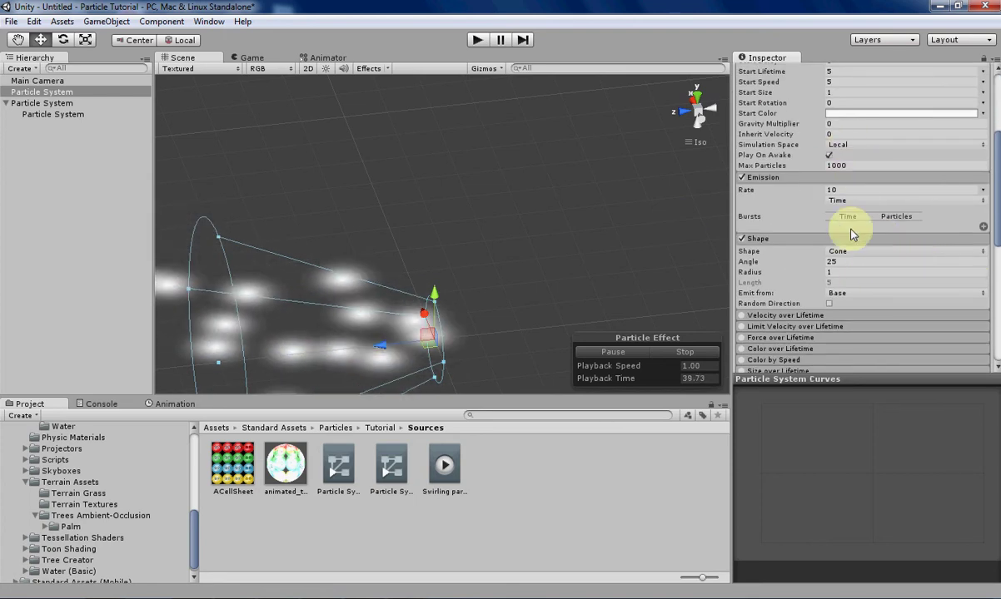
{"action": "scroll", "coordinate": [853, 229], "scroll_direction": "up", "scroll_amount": 3}
{"action": "double_click", "coordinate": [842, 166]}
{"action": "type", "text": "0"}
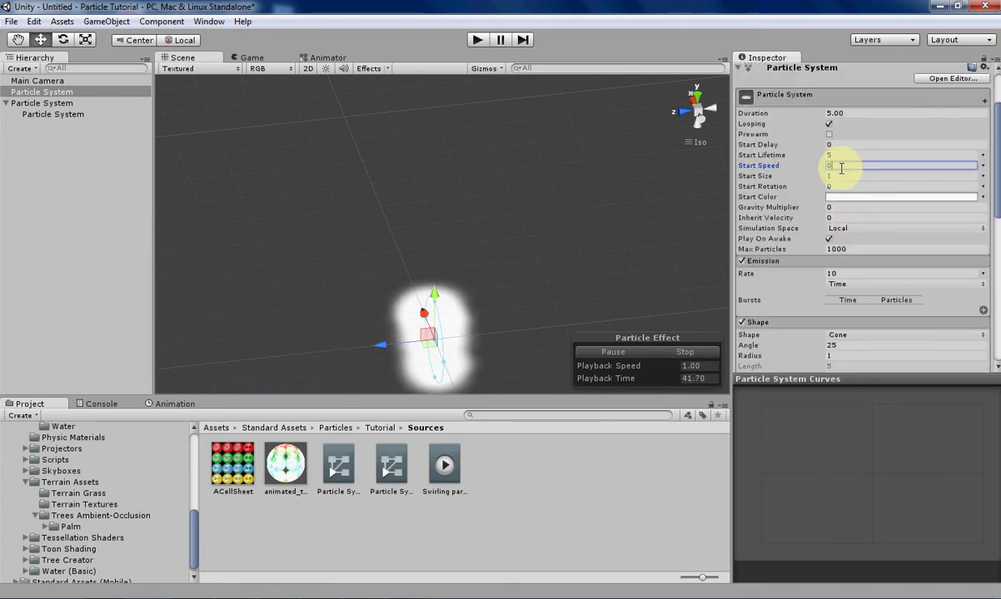
{"action": "right_click_drag", "start_coordinate": [559, 233], "coordinate": [546, 252]}
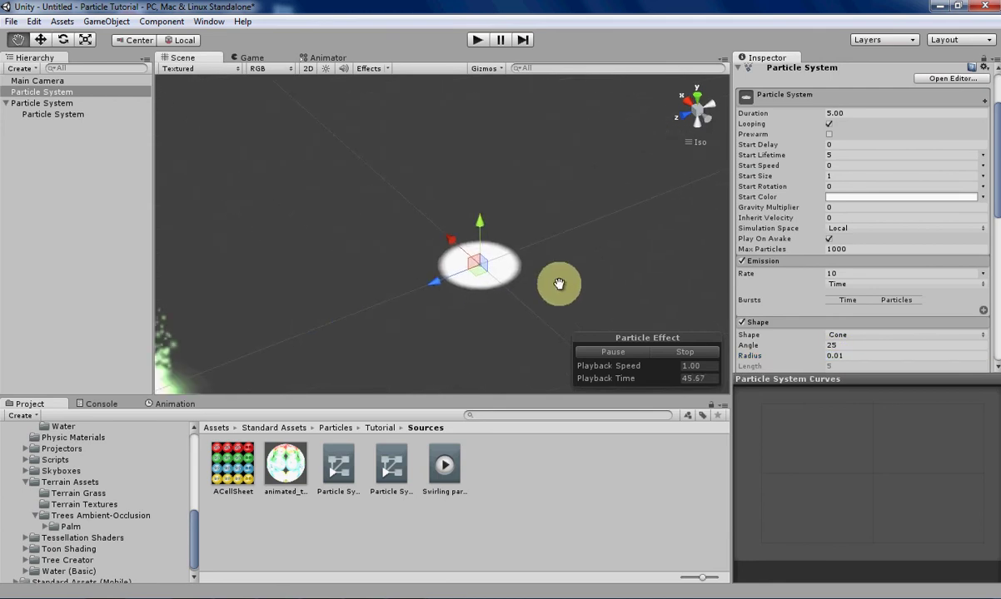
Enable Size over Lifetime with a curve that rises from 0 to 1 and flattens towards the end
{"action": "scroll", "coordinate": [390, 277], "scroll_direction": "up", "scroll_amount": 5}
{"action": "middle_click_drag", "start_coordinate": [390, 277], "coordinate": [578, 258]}
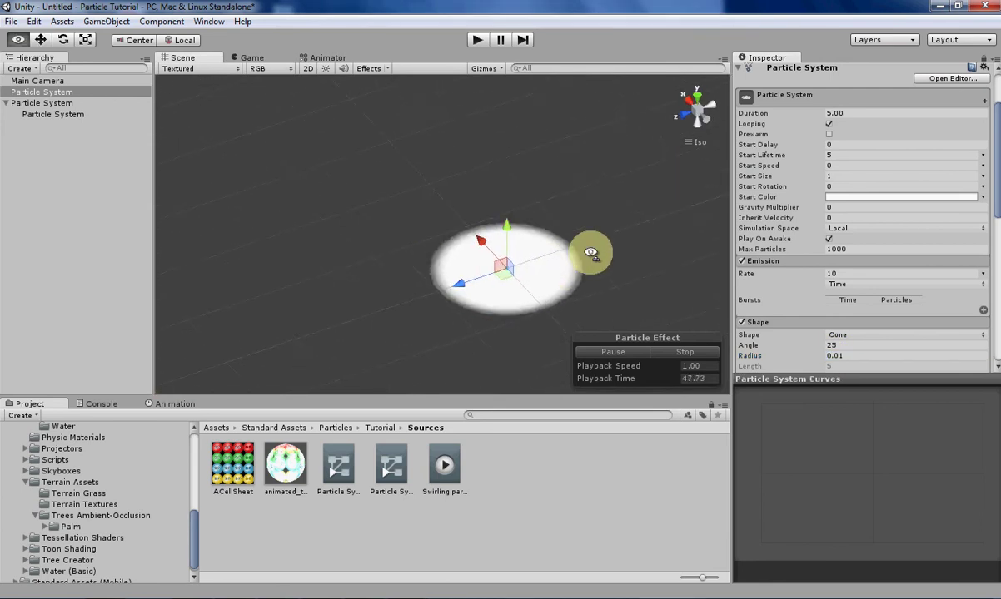
{"action": "right_click_drag", "start_coordinate": [589, 252], "coordinate": [535, 251]}
{"action": "middle_click_drag", "start_coordinate": [530, 250], "coordinate": [342, 192]}
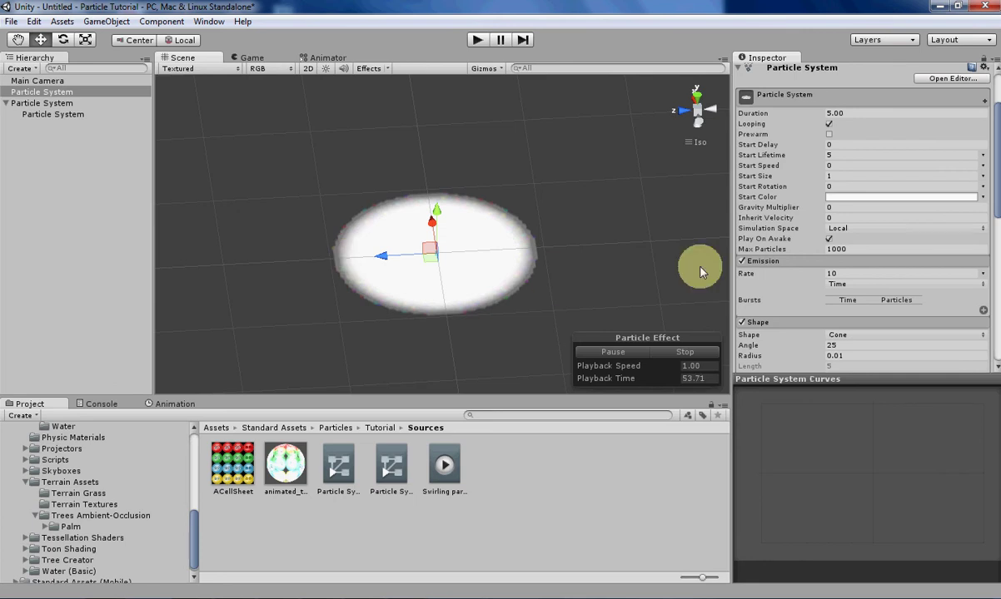
{"action": "scroll", "coordinate": [899, 321], "scroll_direction": "down", "scroll_amount": 5}
{"action": "left_click", "coordinate": [761, 288]}
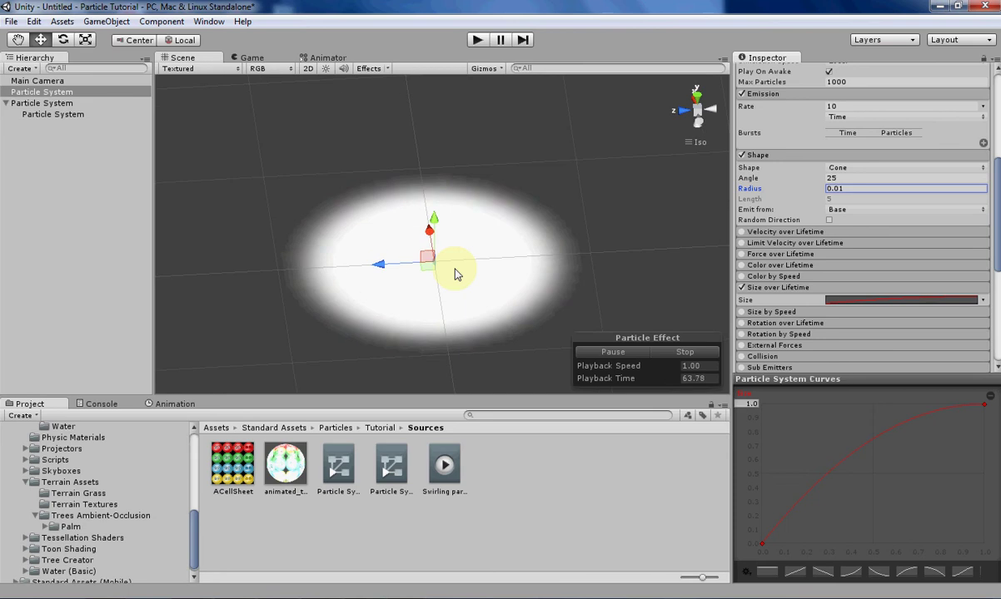
Enable Color over Lifetime and apply the white gradient preset that fades in and out
{"action": "left_click", "coordinate": [759, 266]}
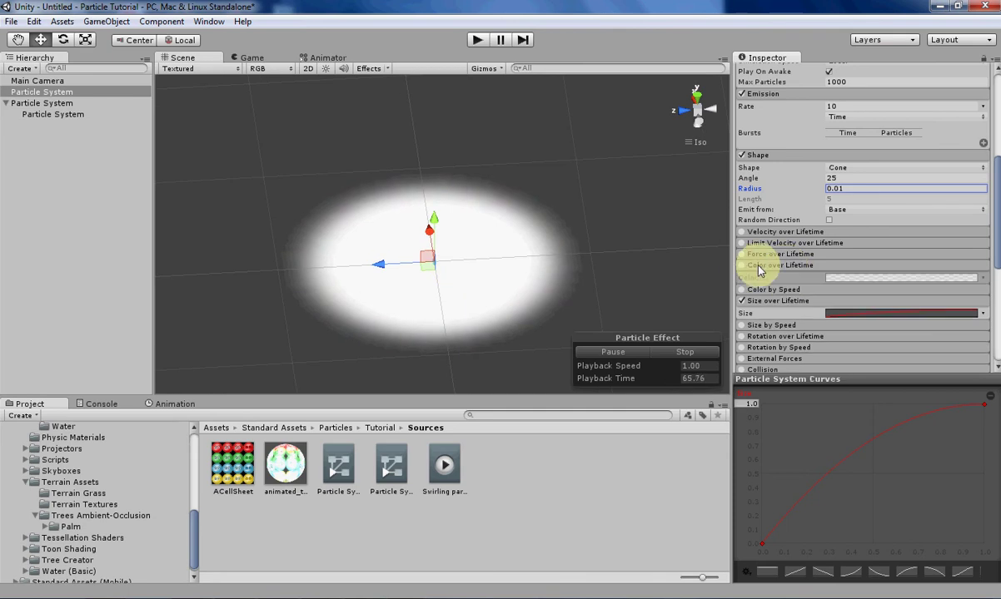
{"action": "left_click", "coordinate": [841, 277]}
{"action": "left_click", "coordinate": [874, 385]}
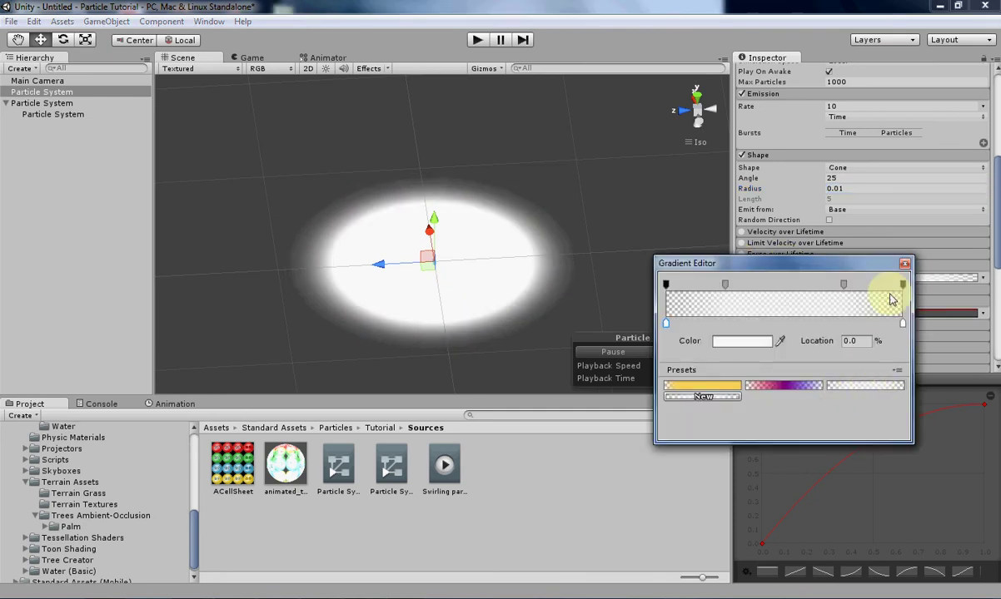
{"action": "left_click", "coordinate": [904, 265]}
Change Start Size to random between two curves, spanning 0 to 1
{"action": "scroll", "coordinate": [828, 341], "scroll_direction": "up", "scroll_amount": 5}
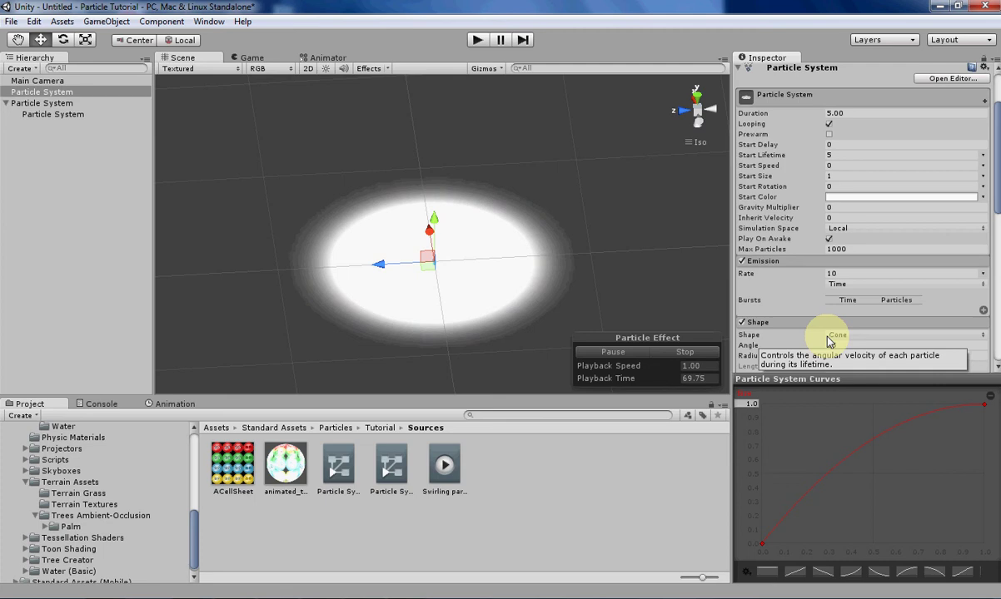
{"action": "scroll", "coordinate": [828, 341], "scroll_direction": "down", "scroll_amount": 1}
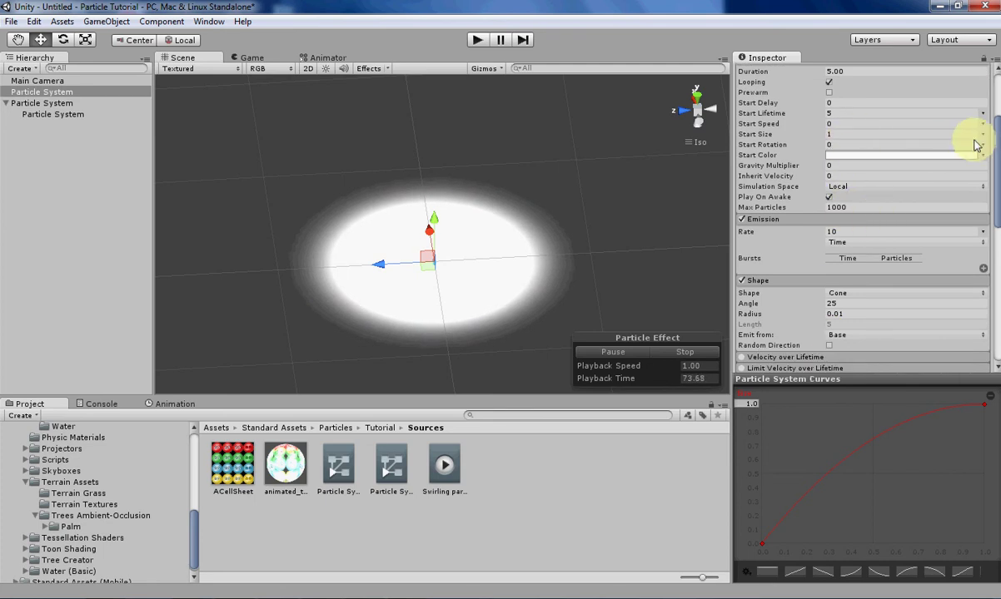
{"action": "left_click", "coordinate": [951, 199]}
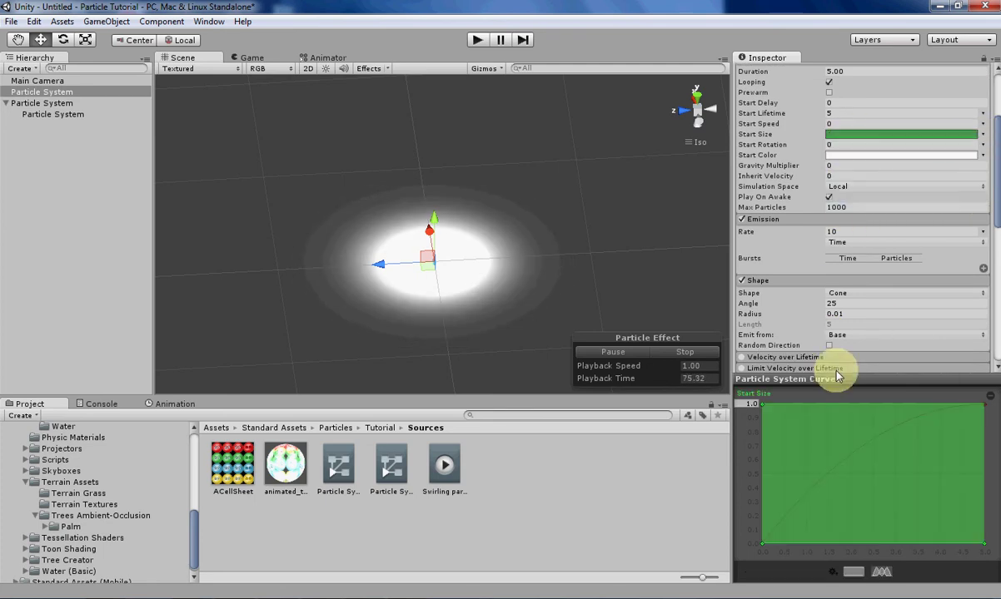
{"action": "right_click_drag", "start_coordinate": [352, 336], "coordinate": [292, 342]}
{"action": "middle_click_drag", "start_coordinate": [309, 335], "coordinate": [359, 312]}
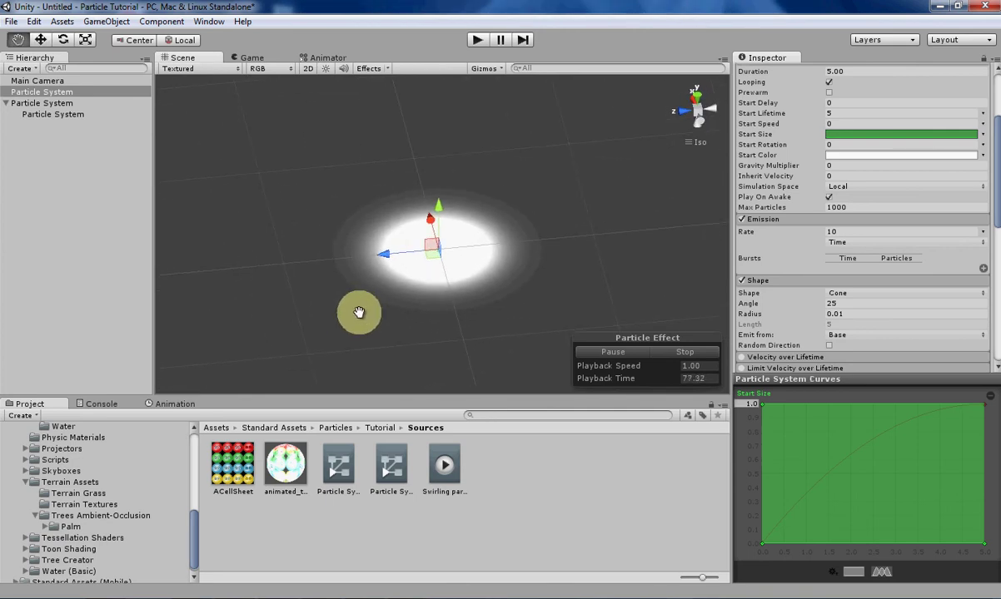
{"action": "left_click", "coordinate": [65, 94]}
{"action": "scroll", "coordinate": [430, 245], "scroll_direction": "up", "scroll_amount": 5}
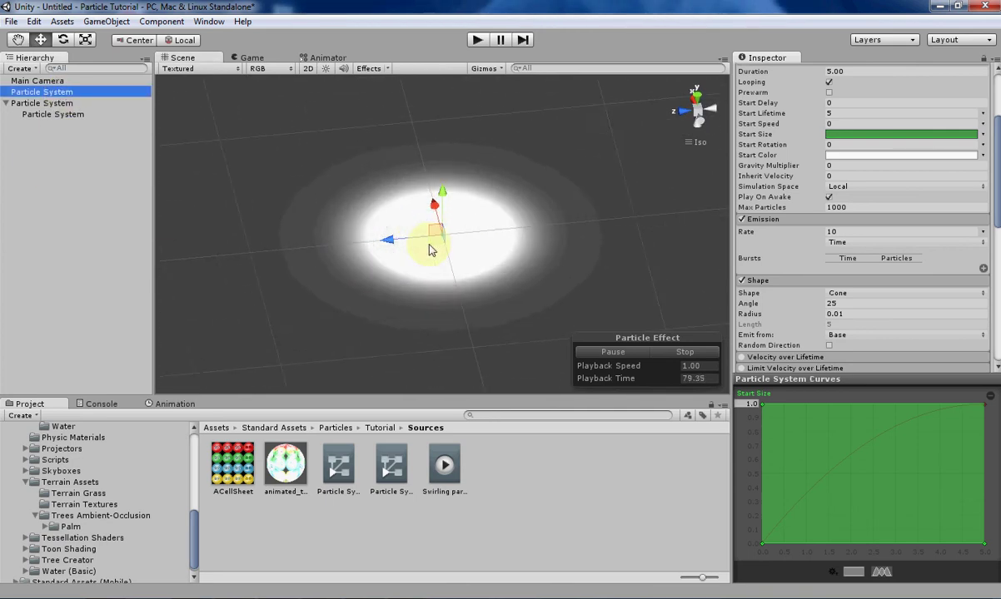
Narrow the ground glow's random Start Size range by raising the lower curve to about 0.5 and lowering the upper curve to about 0.9
{"action": "left_click_drag", "start_coordinate": [428, 246], "coordinate": [439, 270], "text": "alt"}
{"action": "scroll", "coordinate": [440, 270], "scroll_direction": "down", "scroll_amount": 2}
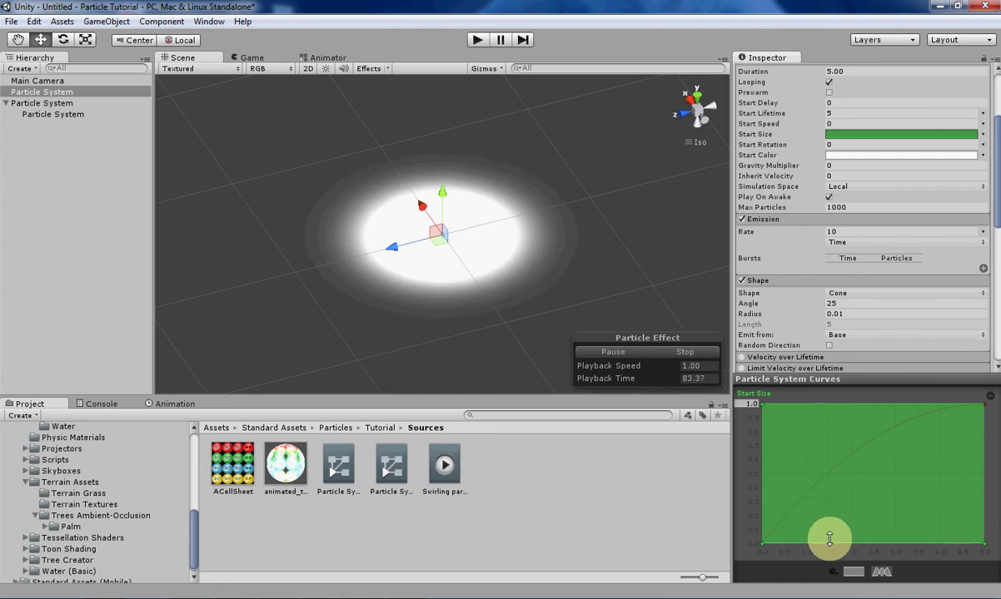
{"action": "left_click_drag", "start_coordinate": [830, 539], "coordinate": [817, 485]}
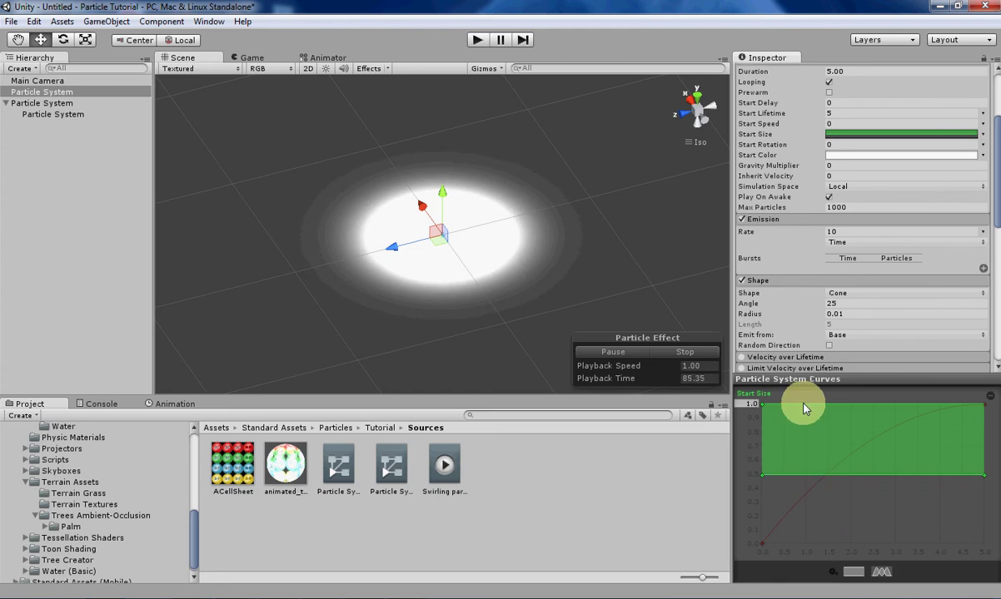
{"action": "left_click_drag", "start_coordinate": [804, 408], "coordinate": [806, 421]}
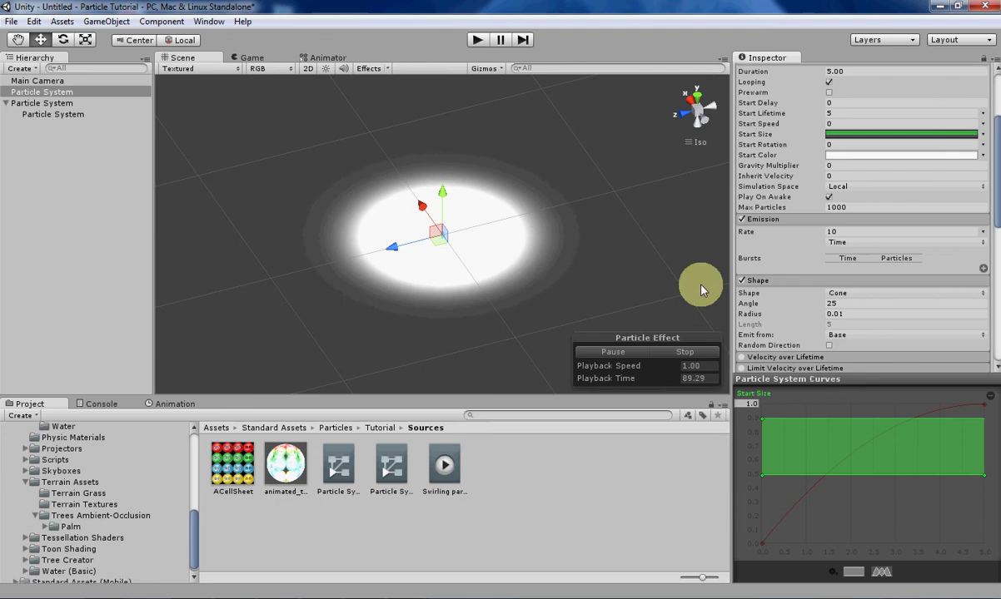
{"action": "scroll", "coordinate": [866, 272], "scroll_direction": "down", "scroll_amount": 4}
{"action": "scroll", "coordinate": [867, 278], "scroll_direction": "up", "scroll_amount": 2}
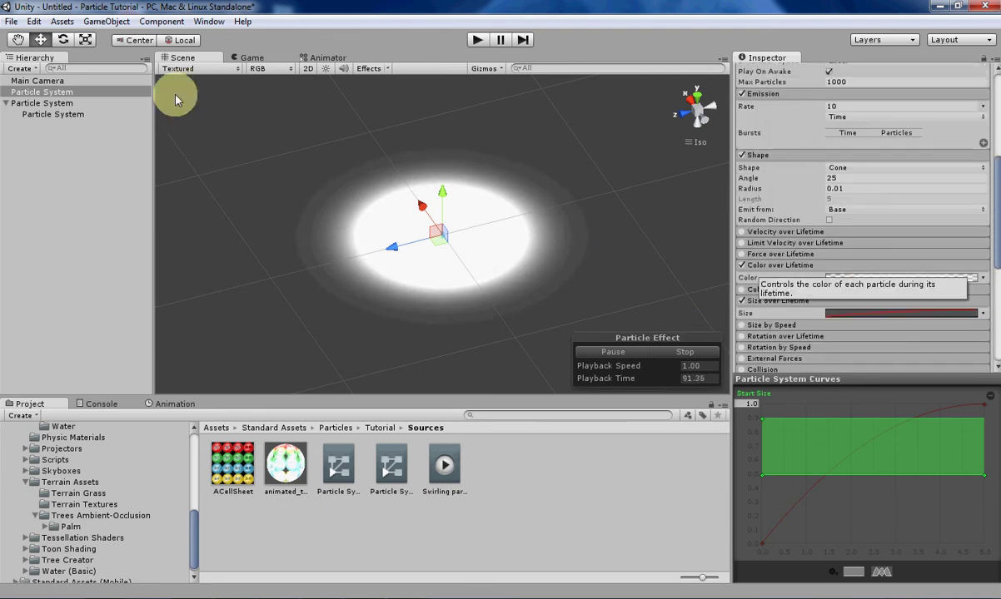
Create a new Particle System and make it a child of the ground glow's particle system
{"action": "left_click", "coordinate": [107, 22]}
{"action": "mouse_move", "coordinate": [270, 55]}
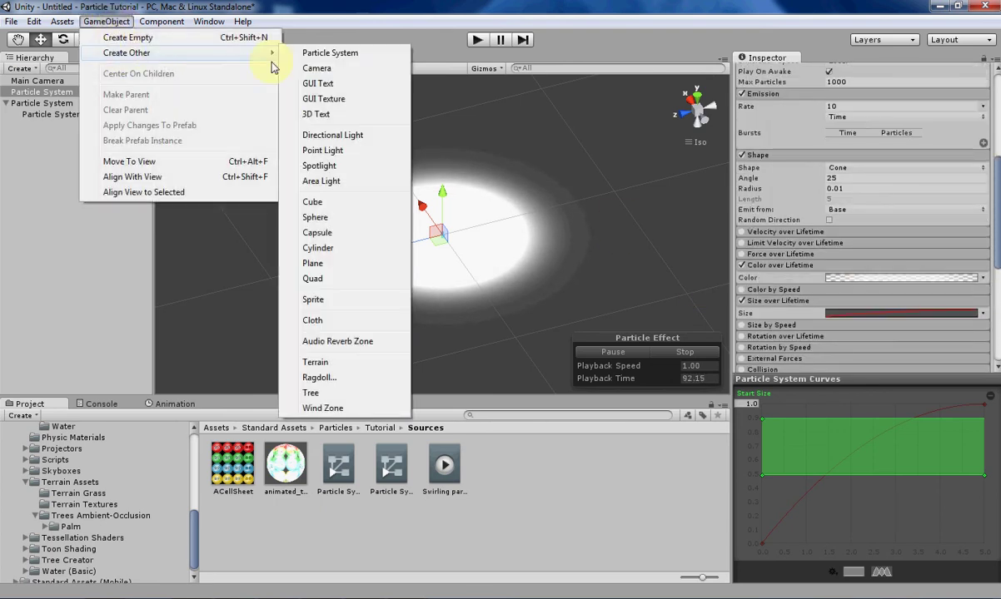
{"action": "left_click", "coordinate": [324, 53]}
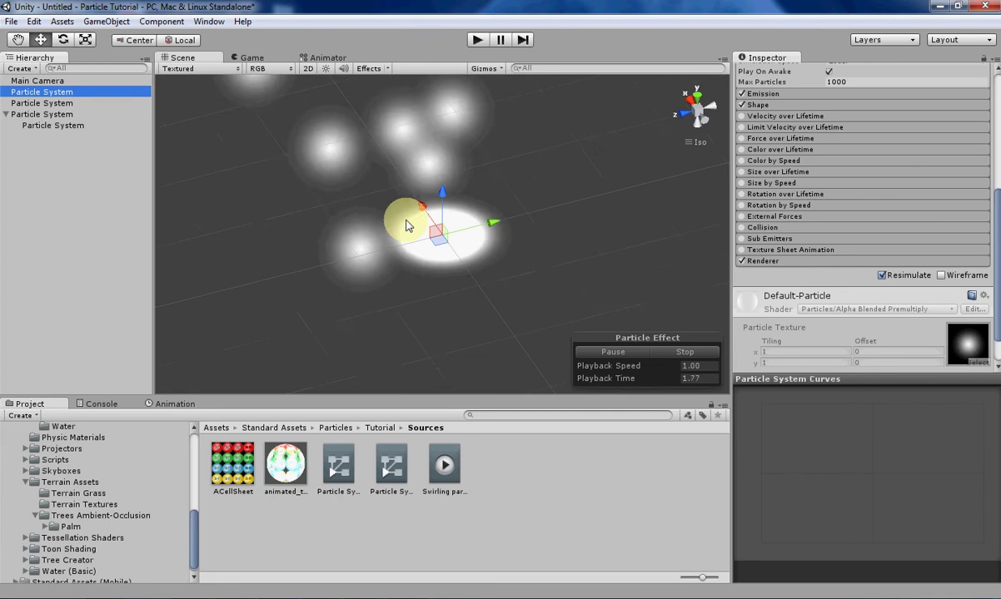
{"action": "scroll", "coordinate": [893, 268], "scroll_direction": "up", "scroll_amount": 6}
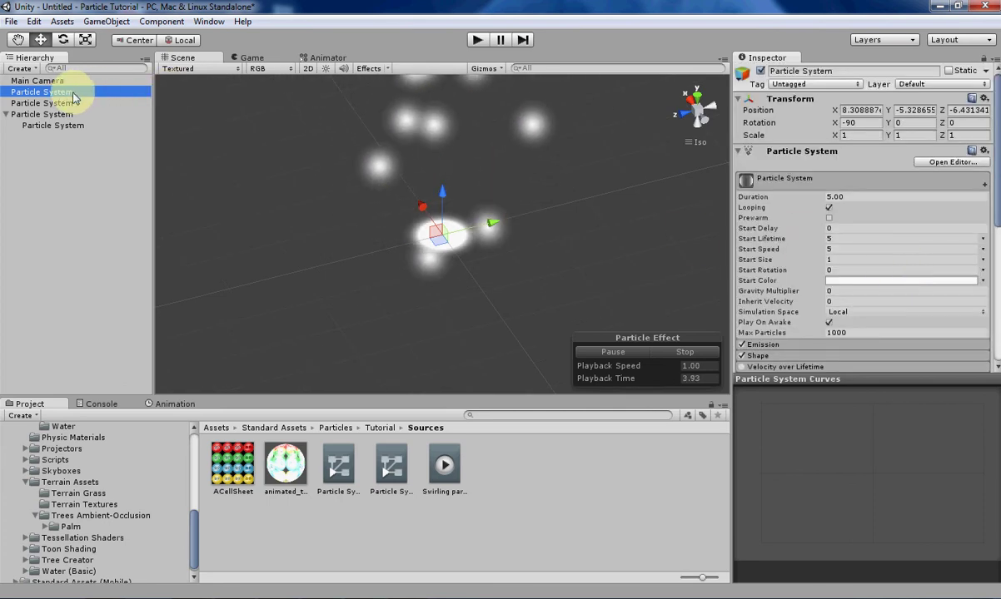
{"action": "left_click_drag", "start_coordinate": [60, 112], "coordinate": [45, 94]}
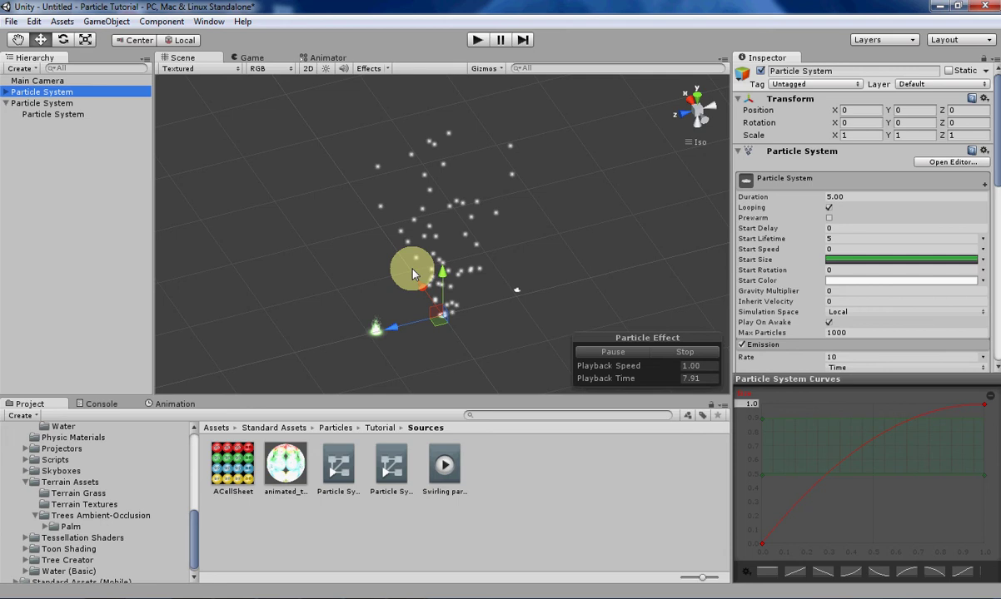
Select the new child particle system and expand its Renderer, Shape and Emission modules
{"action": "middle_click_drag", "start_coordinate": [412, 269], "coordinate": [397, 201]}
{"action": "scroll", "coordinate": [397, 201], "scroll_direction": "up", "scroll_amount": 5}
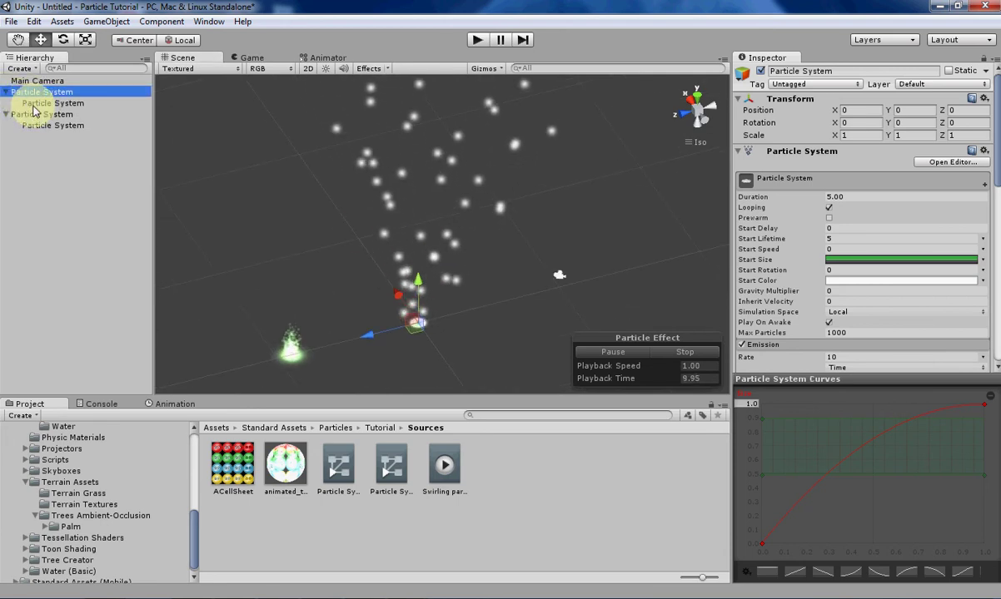
{"action": "left_click", "coordinate": [40, 103]}
{"action": "scroll", "coordinate": [392, 273], "scroll_direction": "up", "scroll_amount": 6}
{"action": "middle_click_drag", "start_coordinate": [386, 275], "coordinate": [415, 139]}
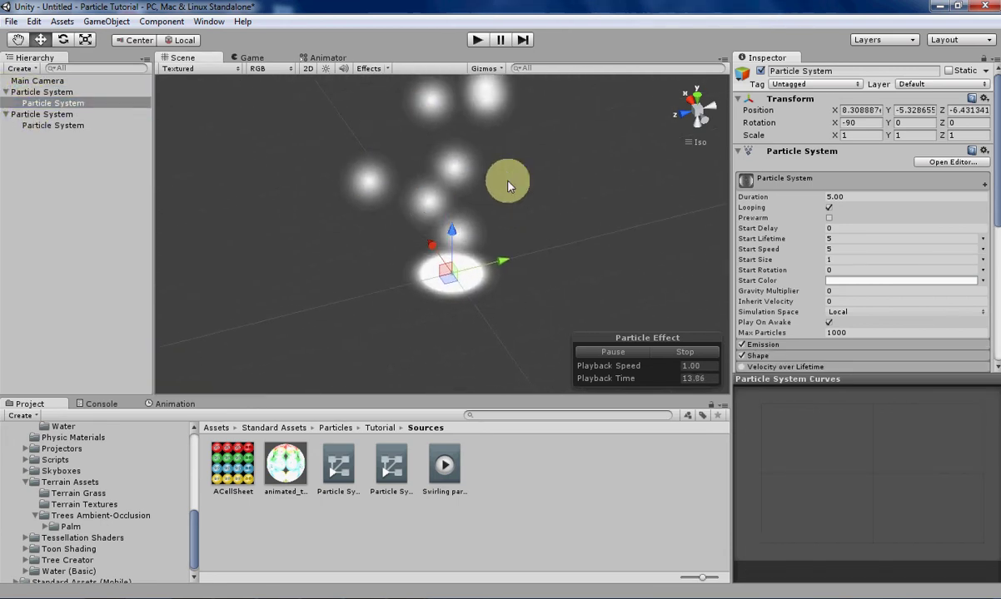
{"action": "scroll", "coordinate": [862, 261], "scroll_direction": "down", "scroll_amount": 5}
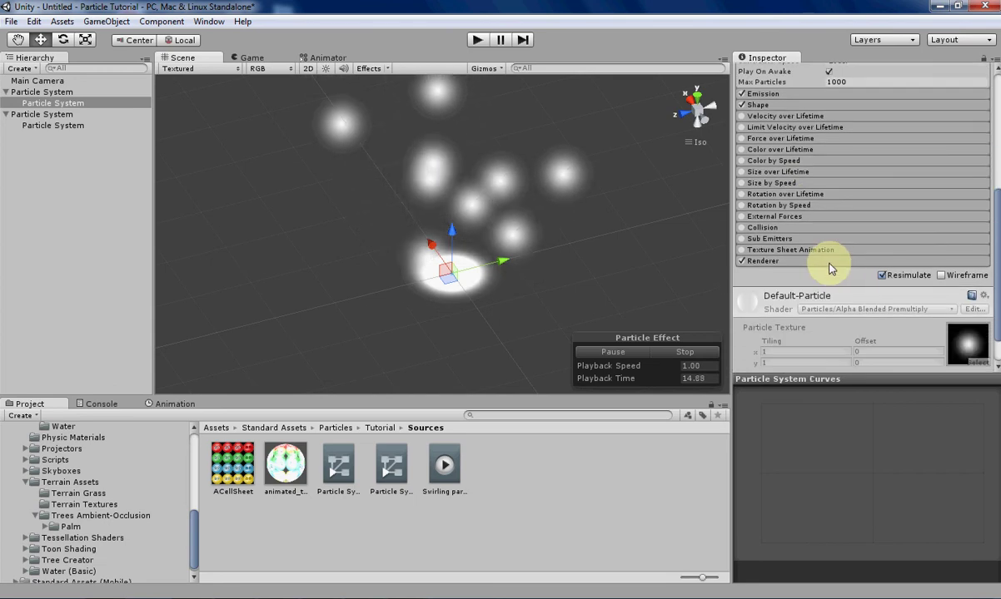
{"action": "left_click", "coordinate": [761, 261]}
{"action": "left_click", "coordinate": [764, 106]}
{"action": "left_click", "coordinate": [759, 94]}
{"action": "scroll", "coordinate": [449, 330], "scroll_direction": "up", "scroll_amount": 2}
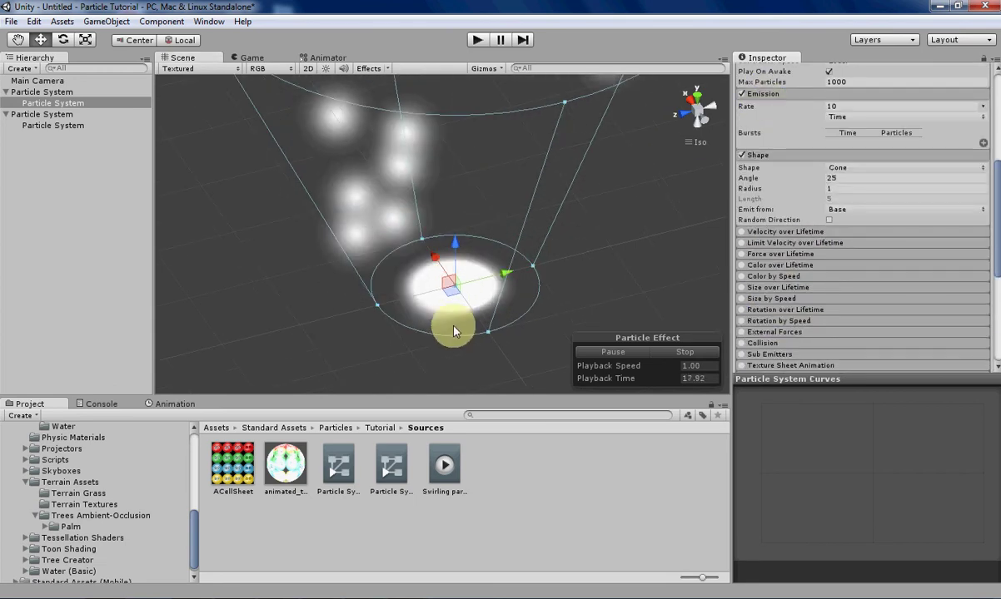
Try radii of 0.75 and 0.5 for the child system's cone emitter
{"action": "left_click", "coordinate": [845, 189]}
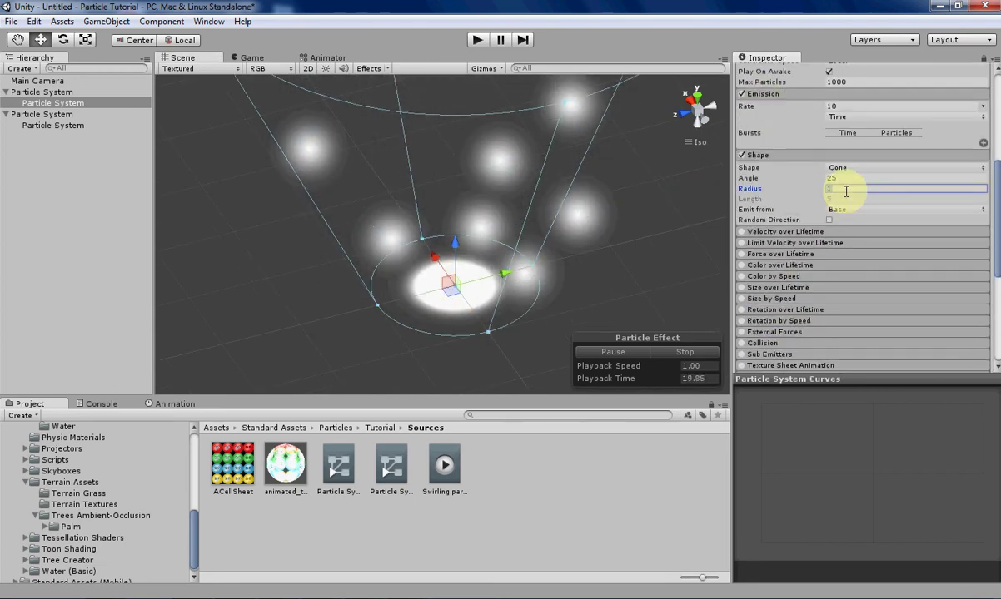
{"action": "type", "text": ".75"}
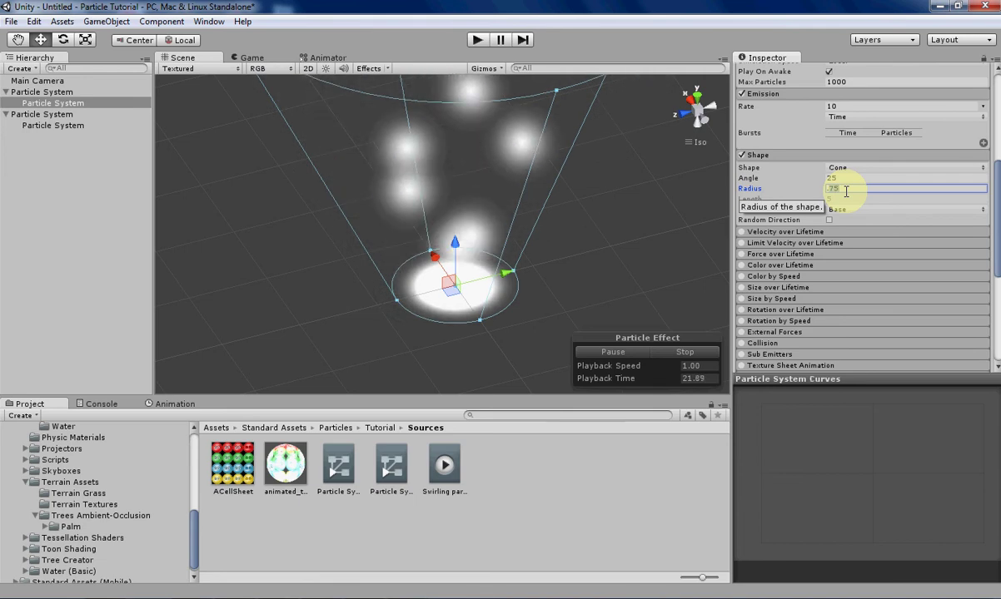
{"action": "key", "text": "BackSpace"}
{"action": "key", "text": "BackSpace"}
{"action": "type", "text": "5"}
{"action": "key", "text": "Return"}
{"action": "scroll", "coordinate": [508, 246], "scroll_direction": "up", "scroll_amount": 2}
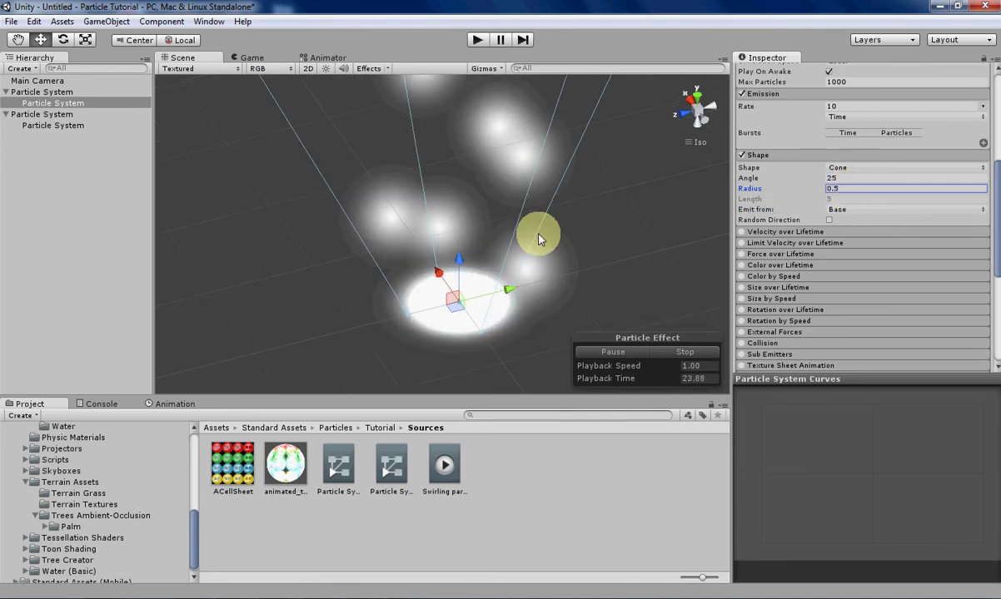
Set the radius of the child system's emitter to 0.4
{"action": "left_click", "coordinate": [846, 188]}
{"action": "type", "text": ".4"}
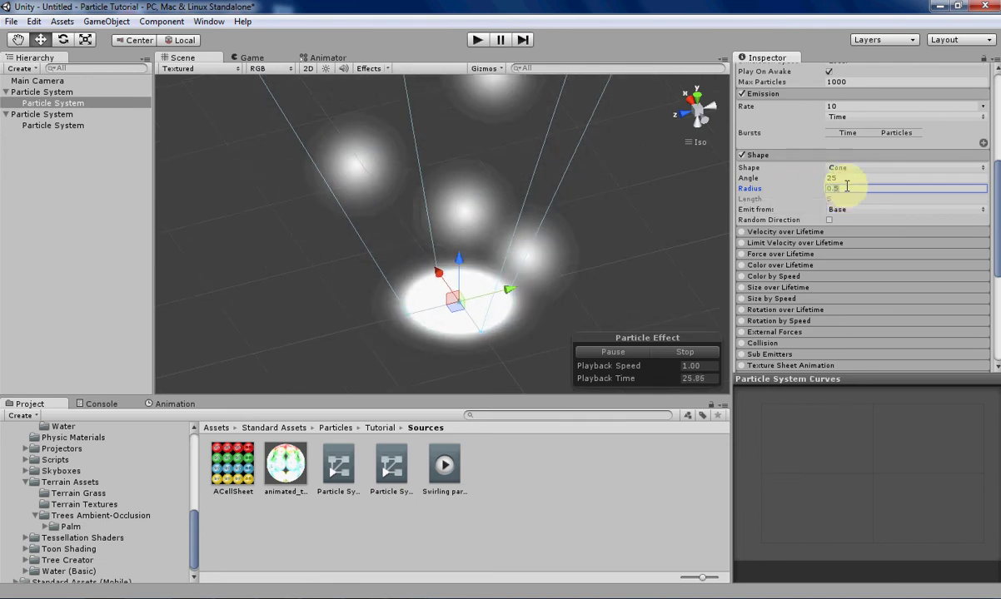
{"action": "key", "text": "Return"}
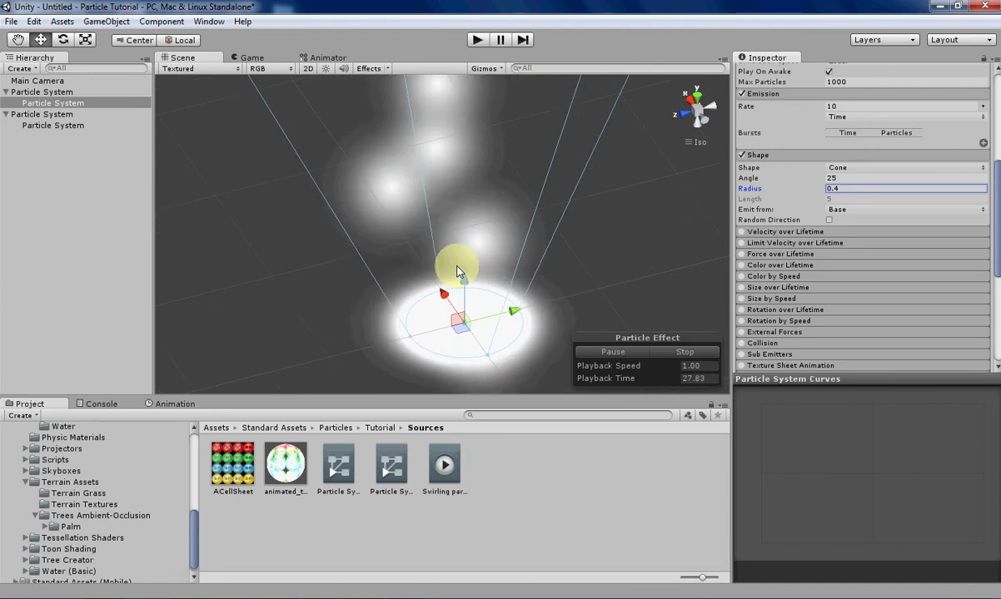
{"action": "scroll", "coordinate": [831, 273], "scroll_direction": "up", "scroll_amount": 3}
{"action": "scroll", "coordinate": [830, 273], "scroll_direction": "up", "scroll_amount": 1}
Change the child system's emitter shape from Cone to HemiSphere
{"action": "scroll", "coordinate": [372, 223], "scroll_direction": "down", "scroll_amount": 5}
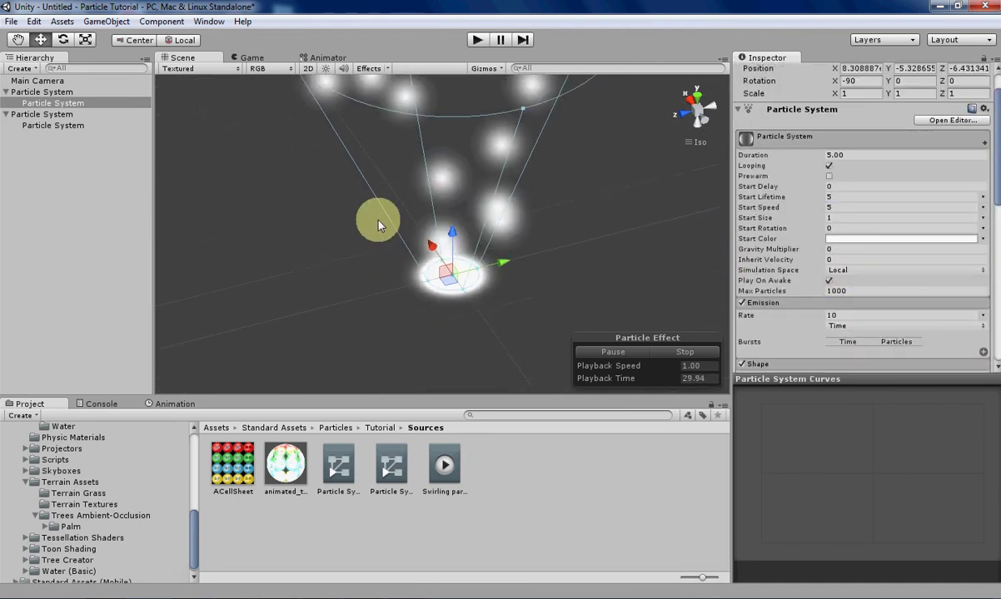
{"action": "middle_click_drag", "start_coordinate": [388, 225], "coordinate": [408, 279]}
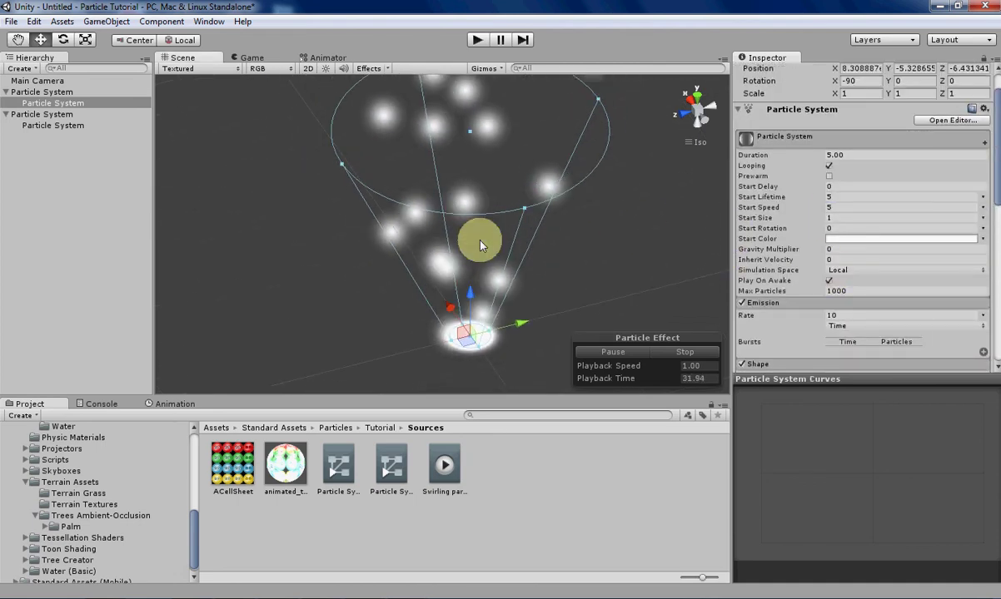
{"action": "left_click", "coordinate": [849, 207]}
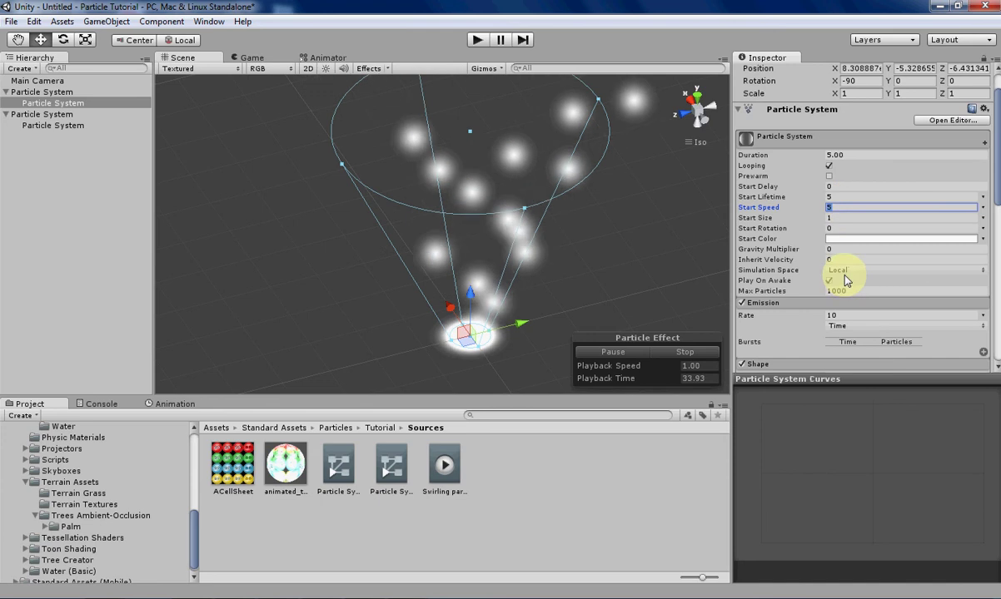
{"action": "scroll", "coordinate": [842, 270], "scroll_direction": "down", "scroll_amount": 3}
{"action": "left_click", "coordinate": [841, 210]}
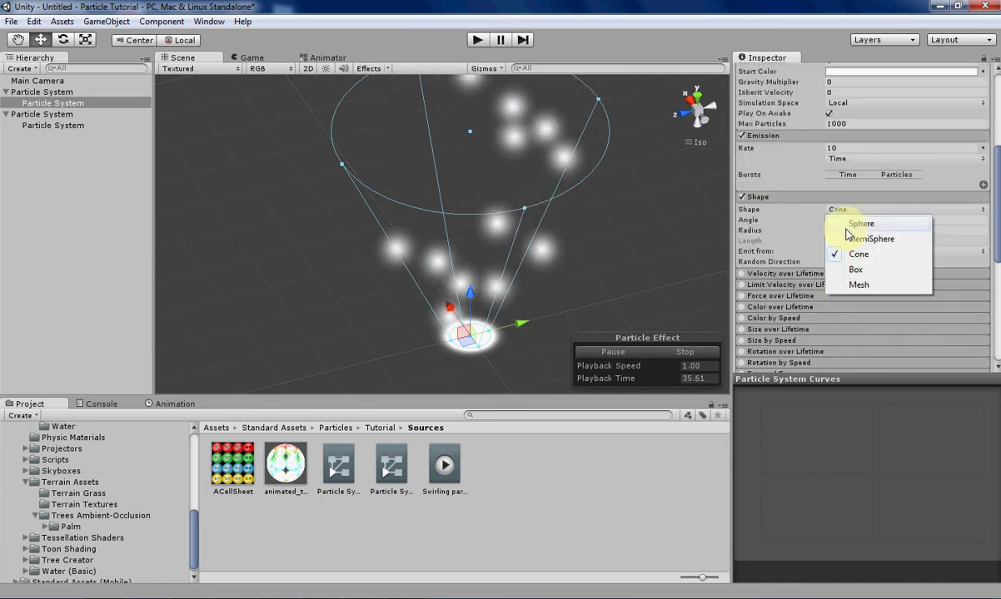
{"action": "left_click", "coordinate": [858, 239]}
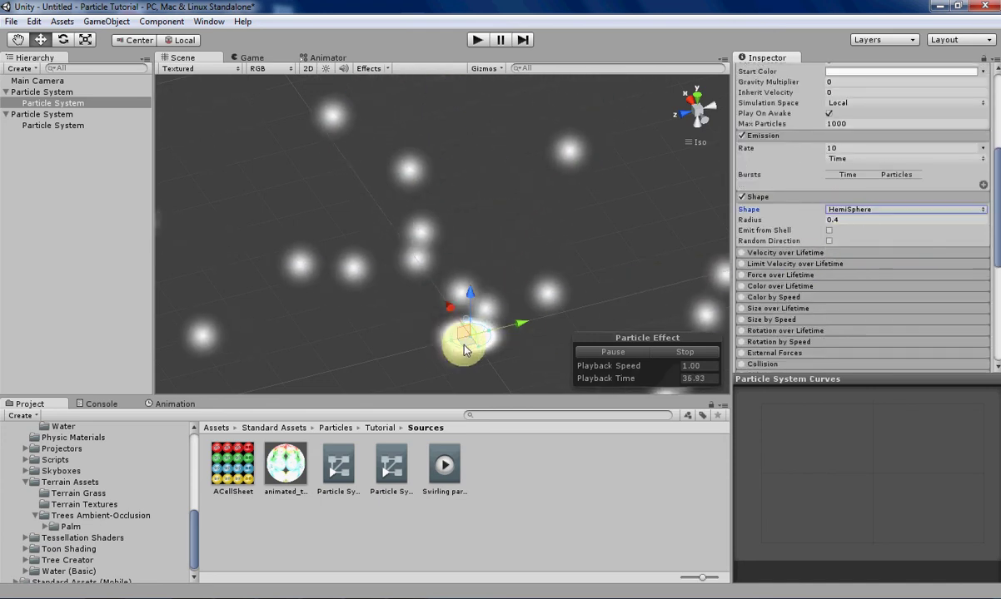
Set the child system's Start Speed to 0
{"action": "middle_click_drag", "start_coordinate": [469, 339], "coordinate": [465, 303]}
{"action": "scroll", "coordinate": [833, 241], "scroll_direction": "up", "scroll_amount": 3}
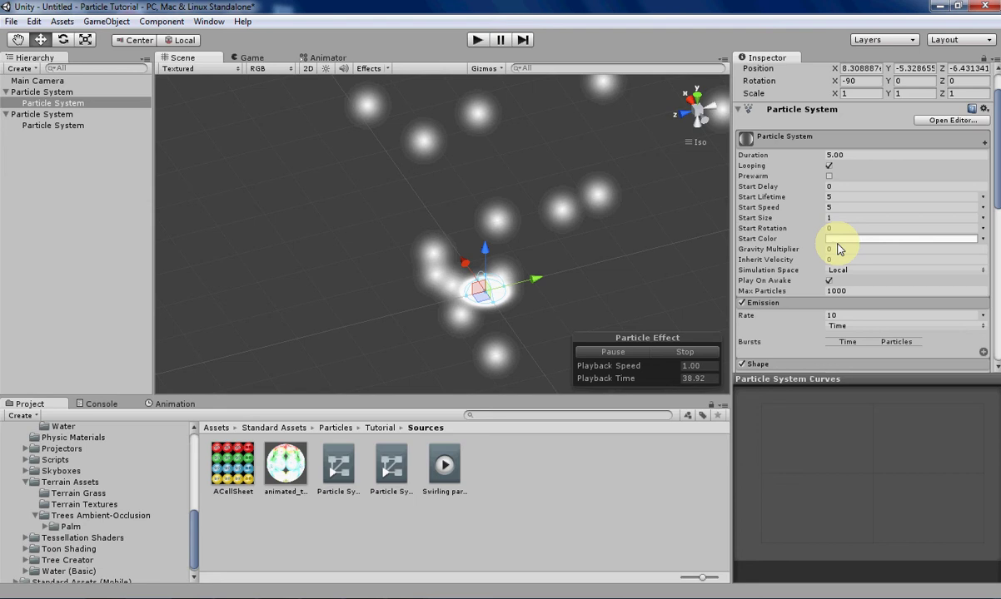
{"action": "left_click", "coordinate": [860, 209]}
{"action": "type", "text": "0"}
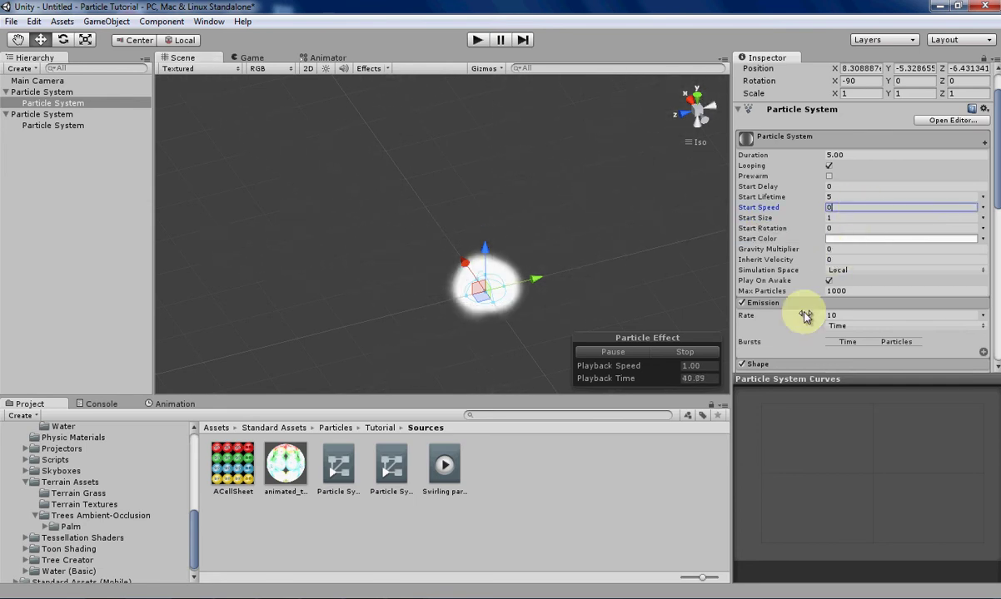
Change the child system's Start Size to Random Between Two Curves, ranging from about 0.2 to 0.5
{"action": "scroll", "coordinate": [787, 303], "scroll_direction": "down", "scroll_amount": 5}
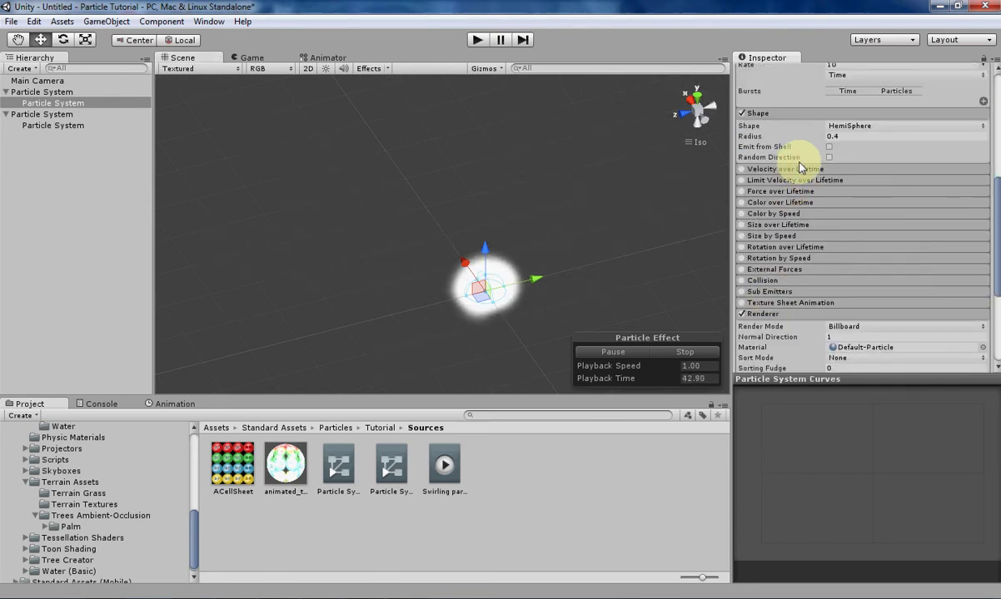
{"action": "scroll", "coordinate": [783, 223], "scroll_direction": "up", "scroll_amount": 5}
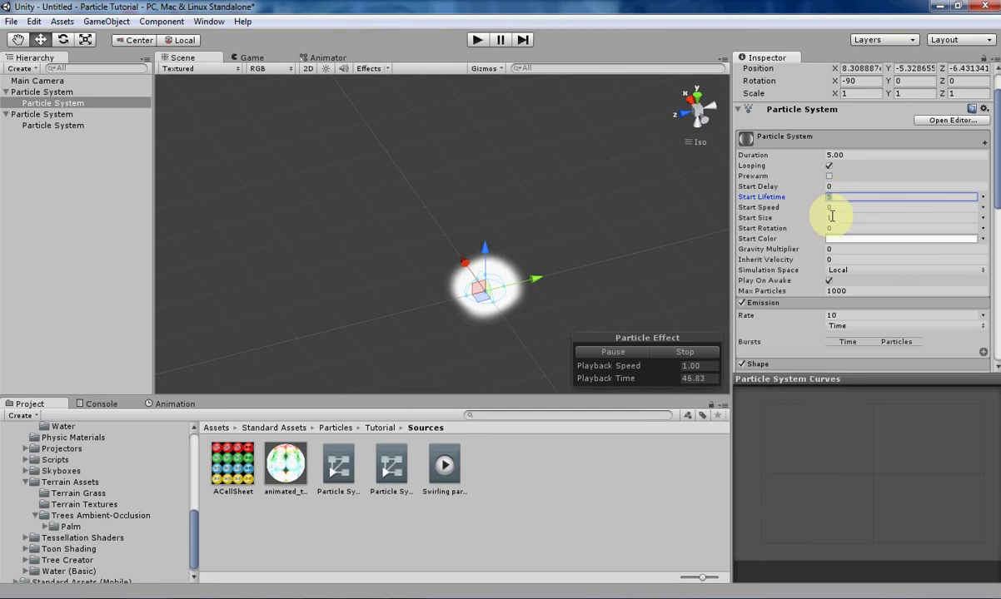
{"action": "middle_click_drag", "start_coordinate": [443, 295], "coordinate": [374, 220]}
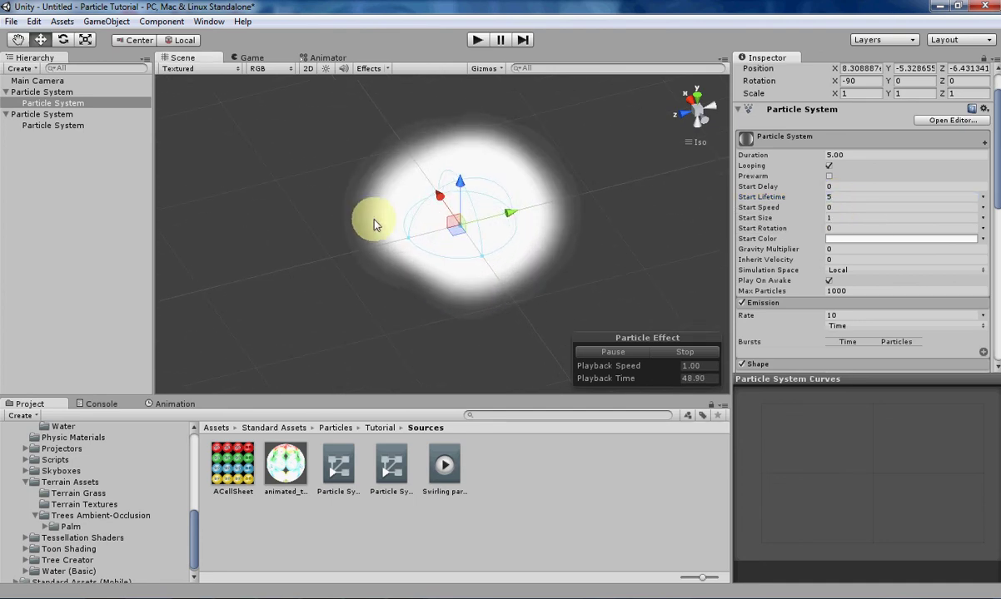
{"action": "left_click", "coordinate": [984, 225]}
{"action": "left_click", "coordinate": [916, 278]}
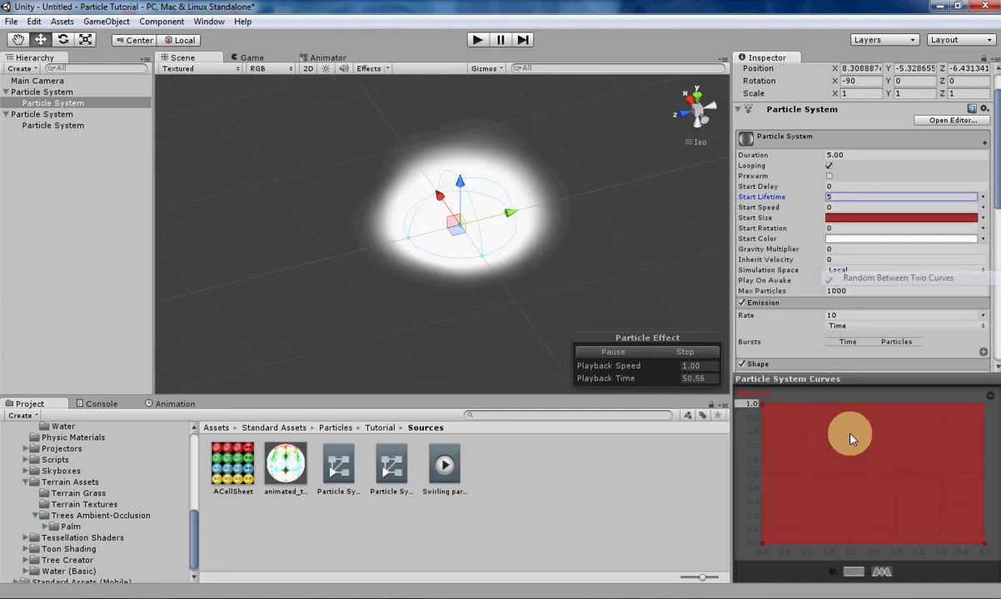
{"action": "left_click_drag", "start_coordinate": [804, 544], "coordinate": [790, 491]}
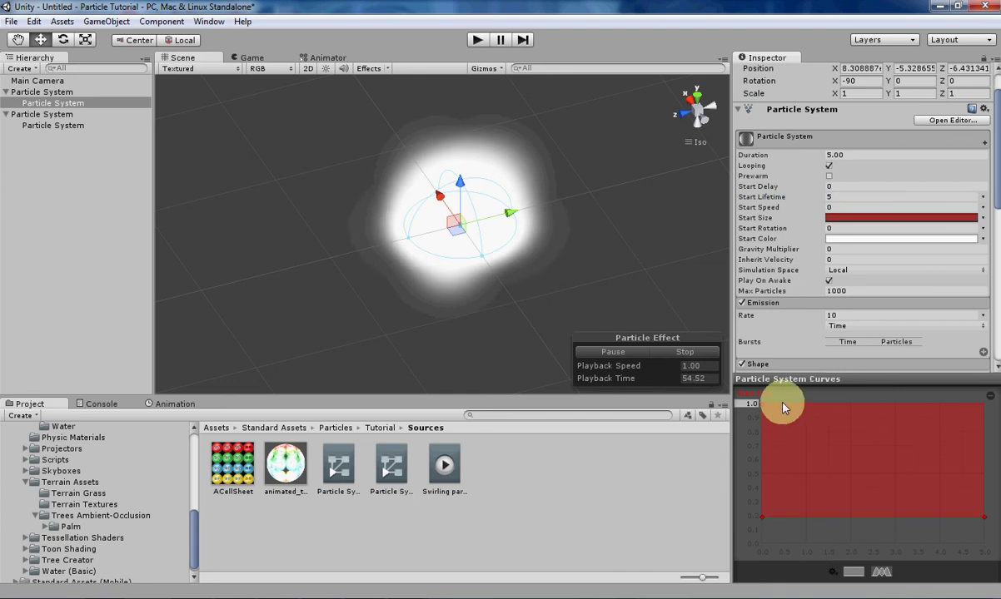
{"action": "left_click_drag", "start_coordinate": [782, 408], "coordinate": [795, 475]}
Enable Velocity over Lifetime on the child system and switch its X, Y and Z values to Random Between Two Curves
{"action": "scroll", "coordinate": [816, 224], "scroll_direction": "down", "scroll_amount": 8}
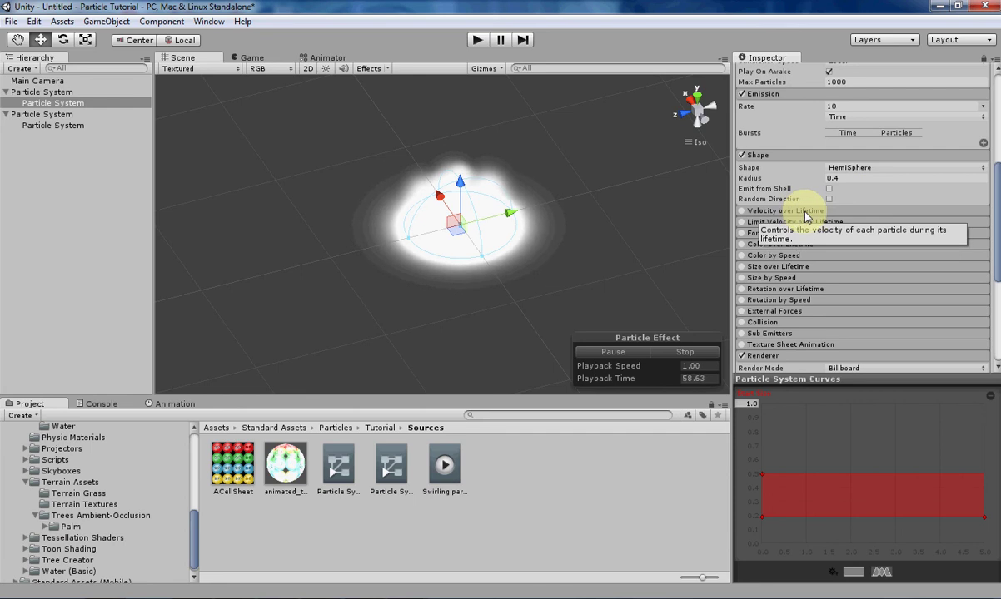
{"action": "left_click", "coordinate": [741, 211]}
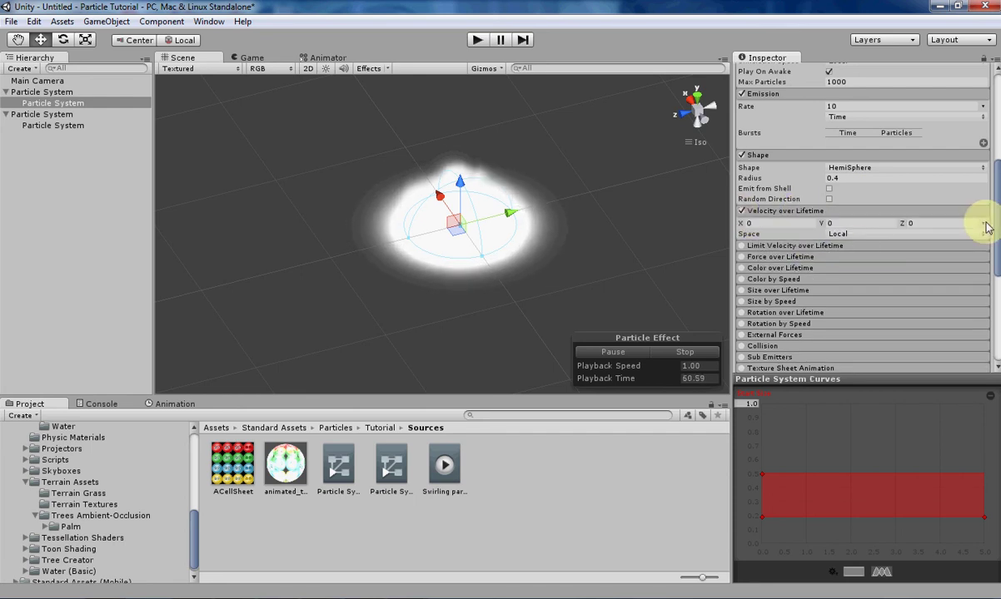
{"action": "left_click", "coordinate": [934, 289]}
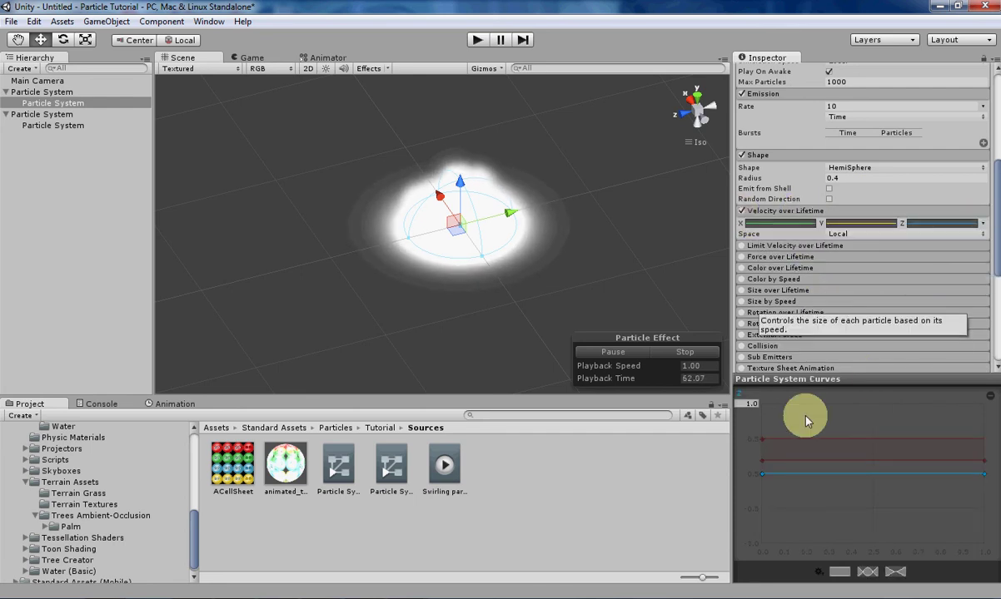
{"action": "scroll", "coordinate": [871, 358], "scroll_direction": "up", "scroll_amount": 6}
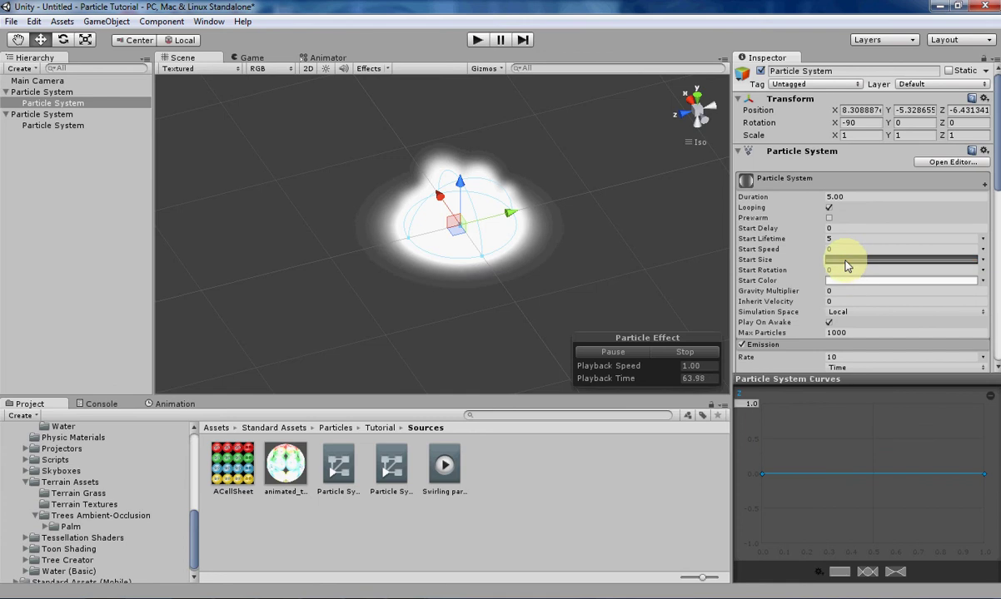
{"action": "scroll", "coordinate": [882, 308], "scroll_direction": "down", "scroll_amount": 6}
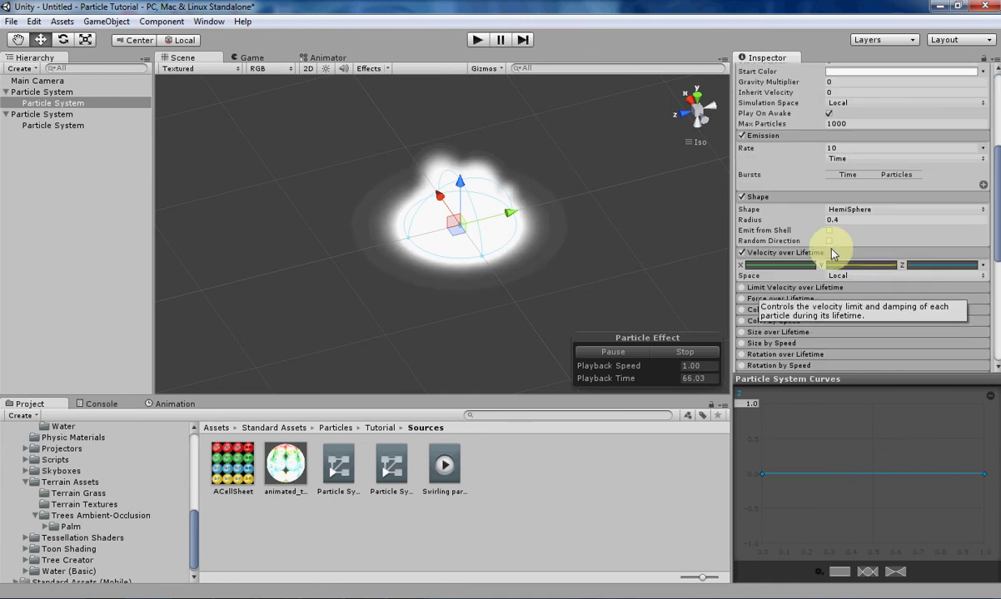
{"action": "scroll", "coordinate": [895, 258], "scroll_direction": "up", "scroll_amount": 4}
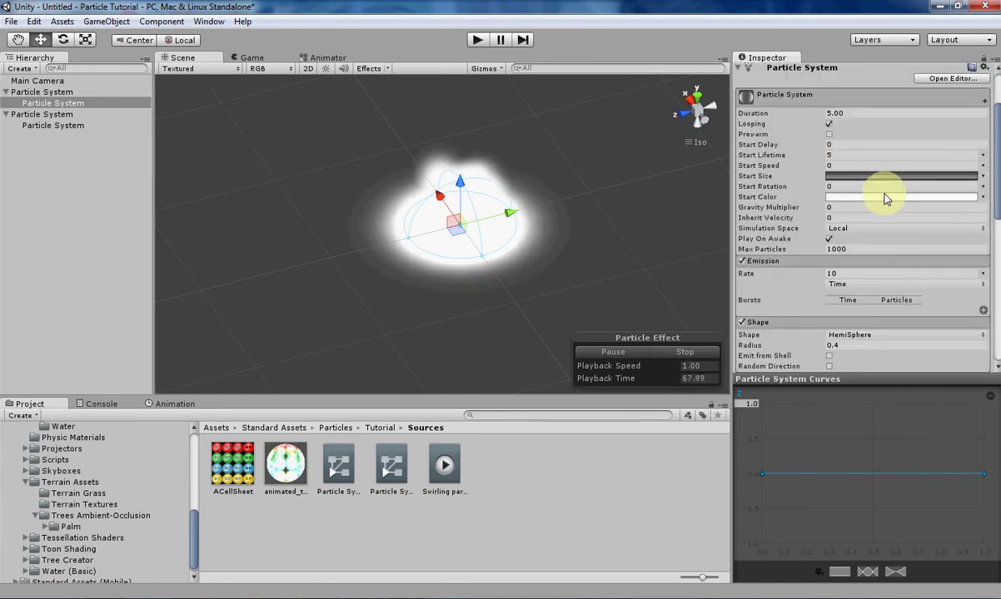
Set the child system's Z velocity over lifetime to range between about 0.15 and 0.3
{"action": "scroll", "coordinate": [904, 250], "scroll_direction": "down", "scroll_amount": 5}
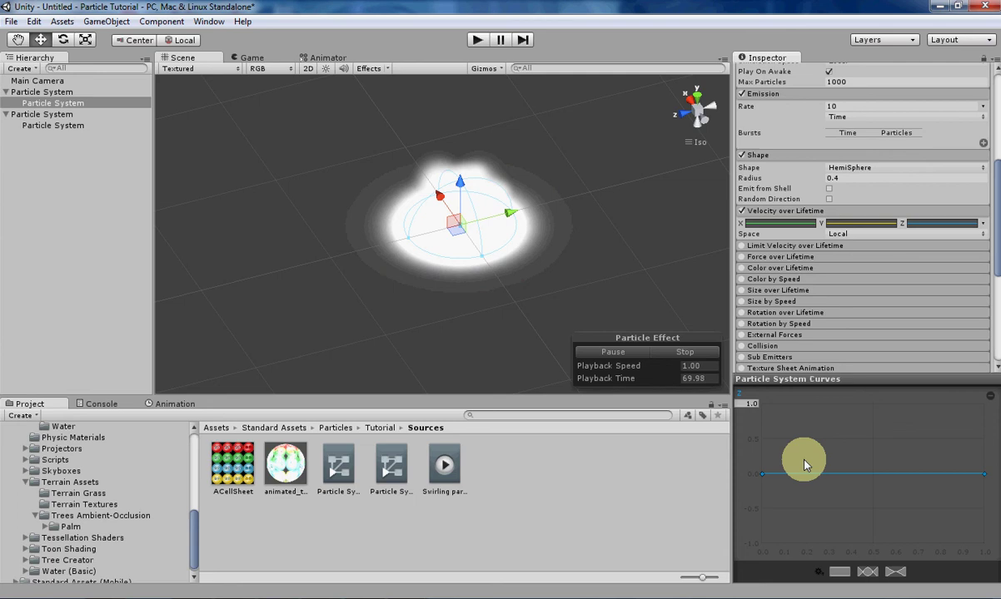
{"action": "left_click_drag", "start_coordinate": [826, 476], "coordinate": [823, 459]}
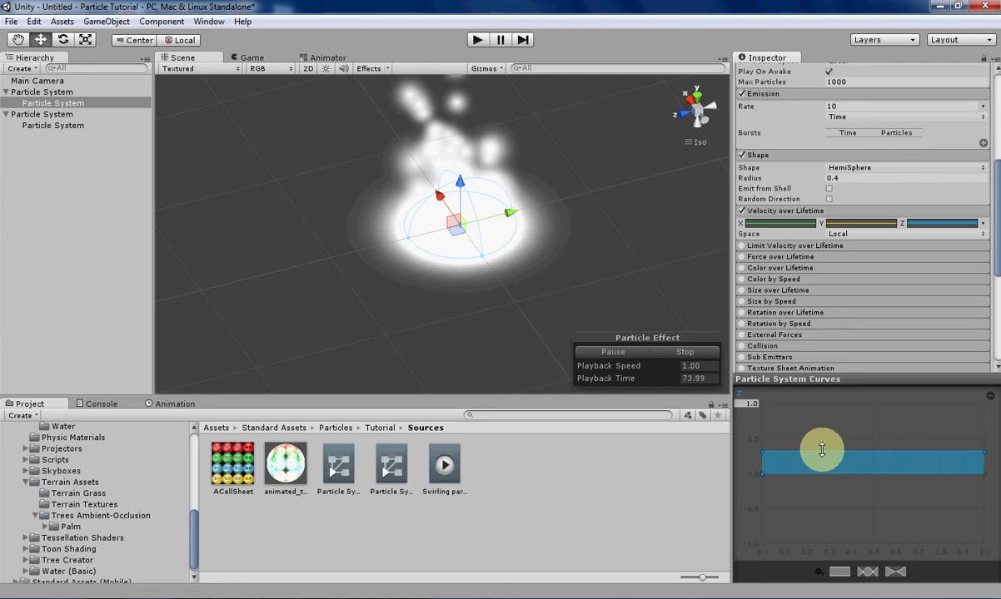
{"action": "scroll", "coordinate": [888, 241], "scroll_direction": "up", "scroll_amount": 8}
{"action": "scroll", "coordinate": [425, 185], "scroll_direction": "down", "scroll_amount": 4}
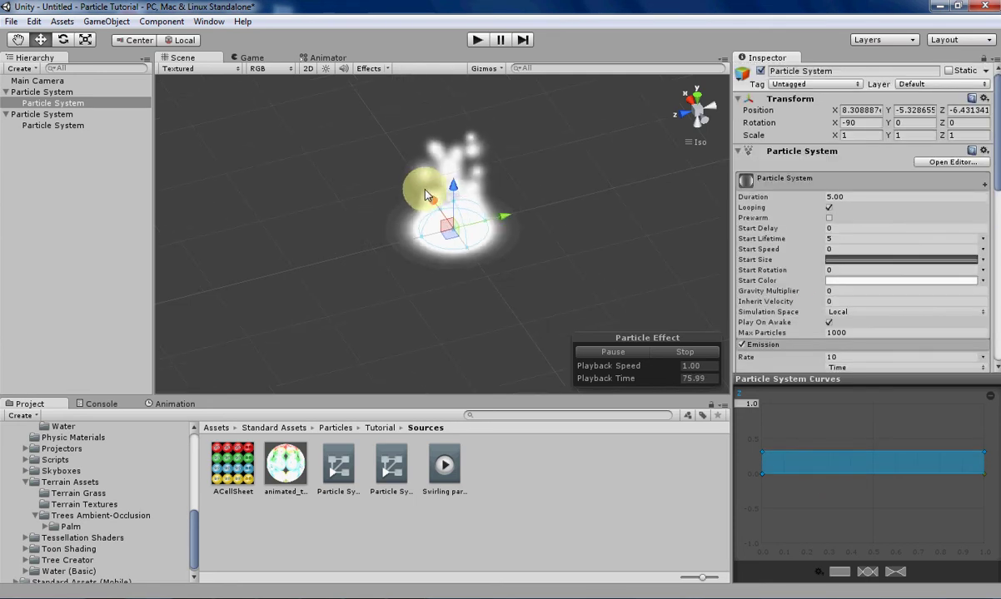
{"action": "scroll", "coordinate": [459, 215], "scroll_direction": "up", "scroll_amount": 5}
{"action": "middle_click_drag", "start_coordinate": [491, 185], "coordinate": [468, 238]}
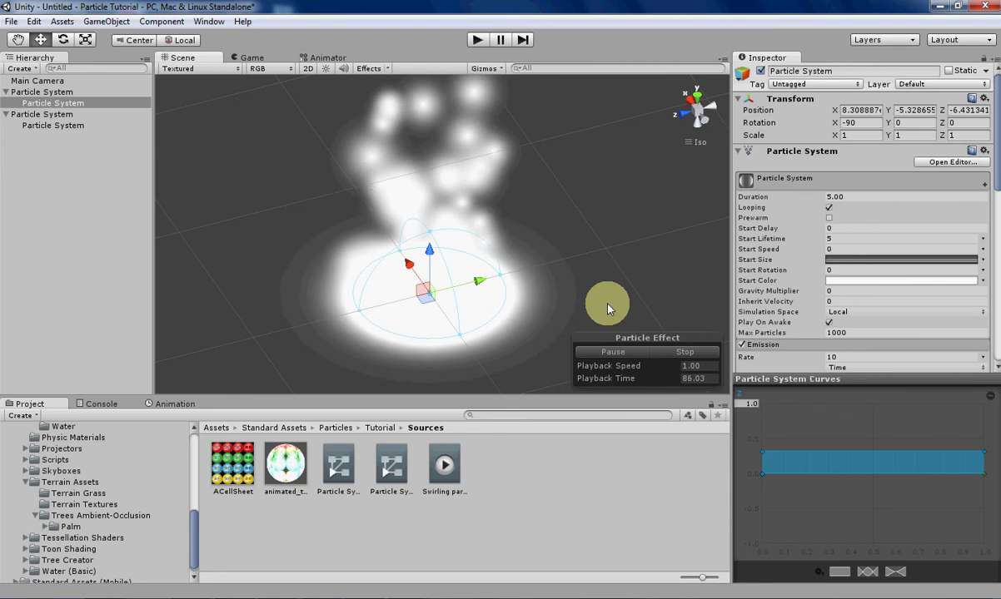
{"action": "scroll", "coordinate": [863, 350], "scroll_direction": "down", "scroll_amount": 10}
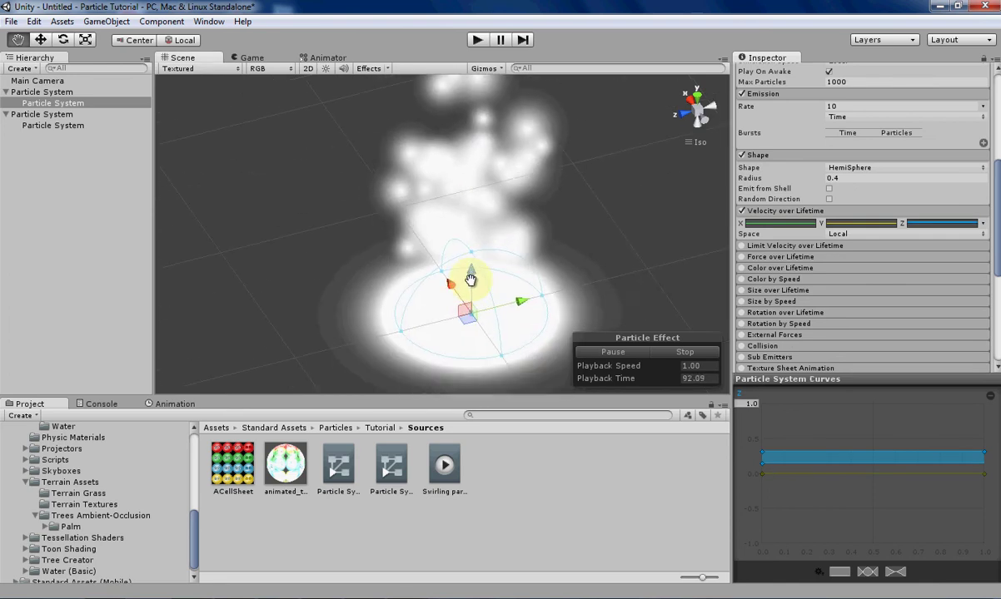
{"action": "scroll", "coordinate": [826, 261], "scroll_direction": "up", "scroll_amount": 7}
{"action": "scroll", "coordinate": [826, 250], "scroll_direction": "up", "scroll_amount": 2}
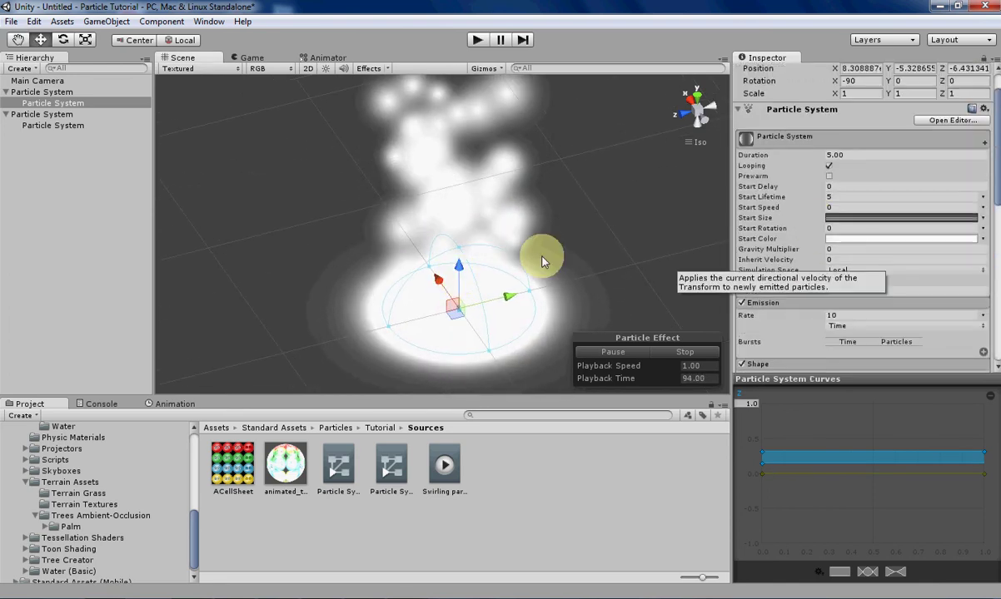
Set the child system's Y velocity over lifetime to range from about -0.1 to 0.1 and copy those curves to X
{"action": "scroll", "coordinate": [913, 300], "scroll_direction": "down", "scroll_amount": 3}
{"action": "scroll", "coordinate": [894, 295], "scroll_direction": "down", "scroll_amount": 5}
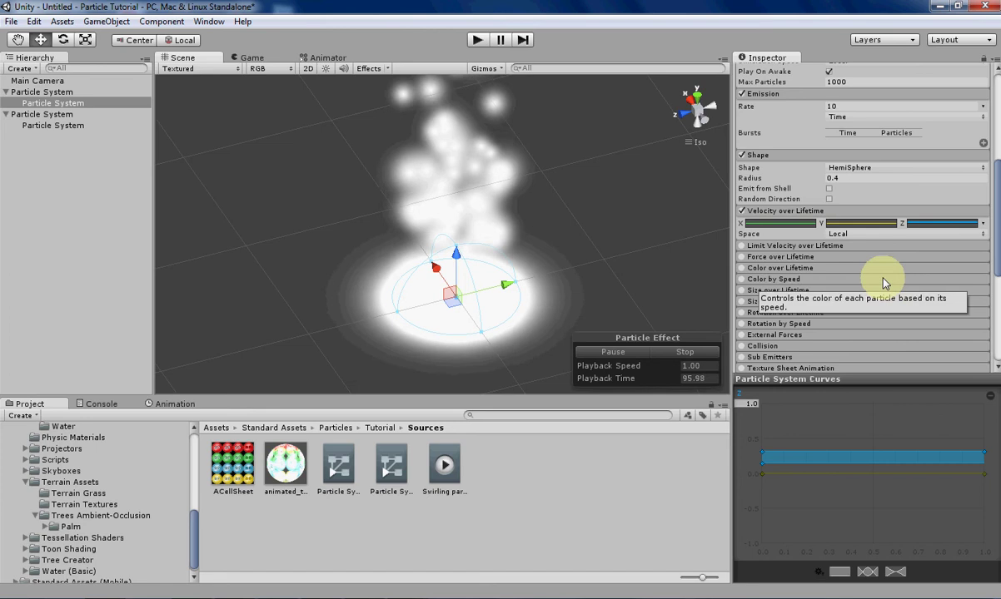
{"action": "left_click", "coordinate": [875, 225]}
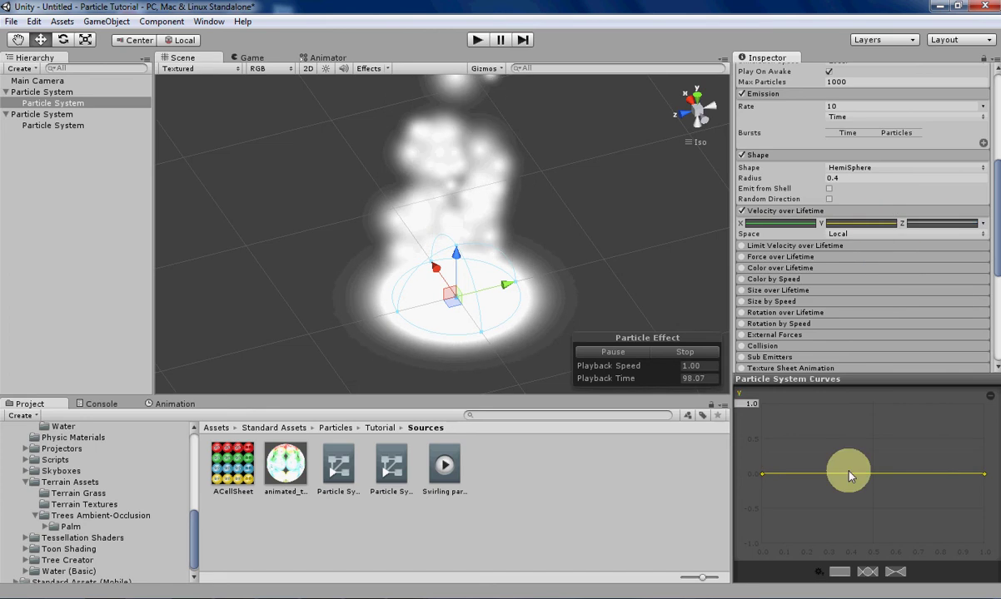
{"action": "left_click_drag", "start_coordinate": [808, 477], "coordinate": [799, 466]}
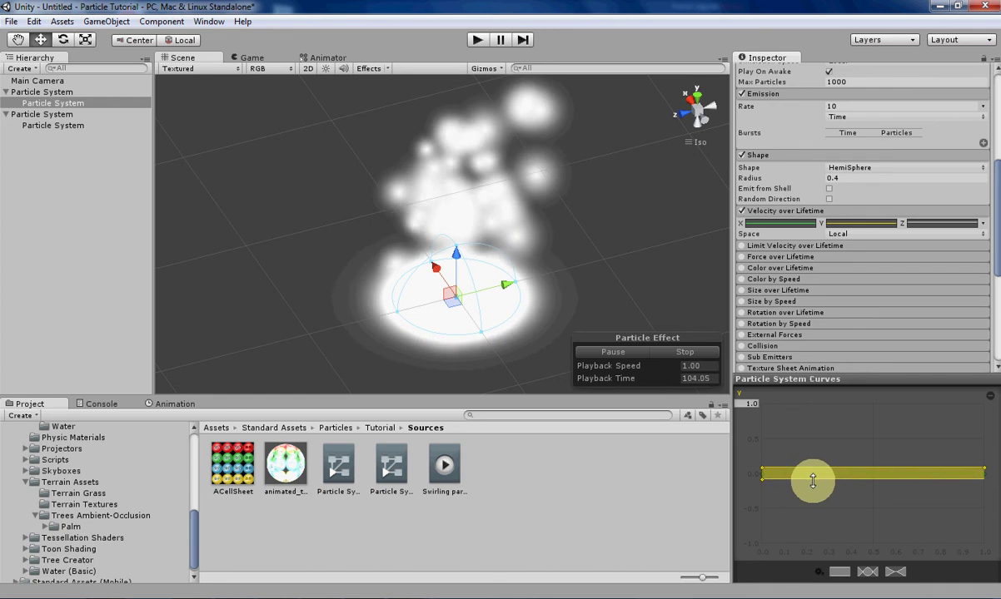
{"action": "left_click", "coordinate": [855, 227]}
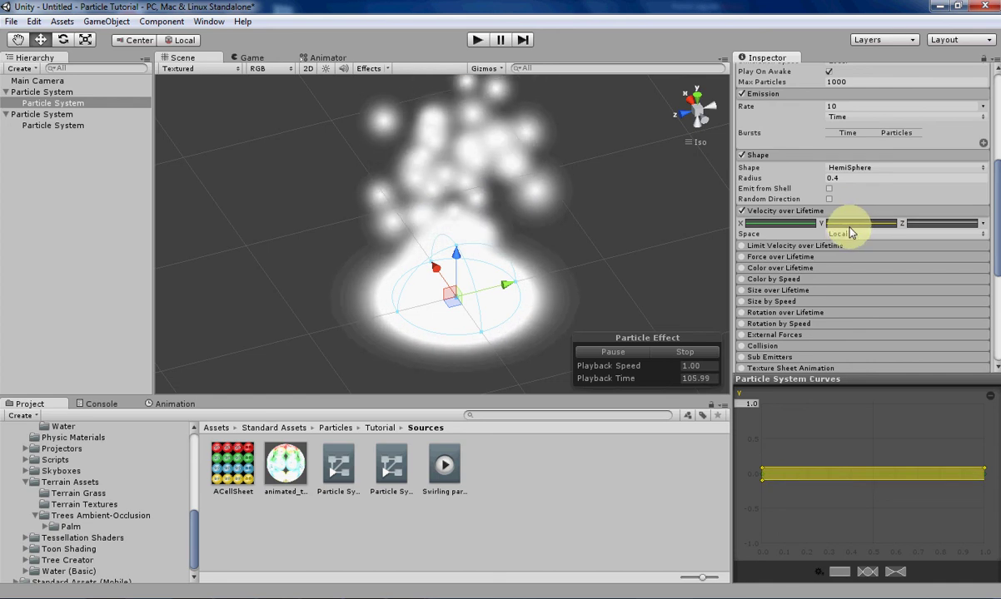
{"action": "right_click", "coordinate": [842, 234]}
{"action": "left_click", "coordinate": [797, 248]}
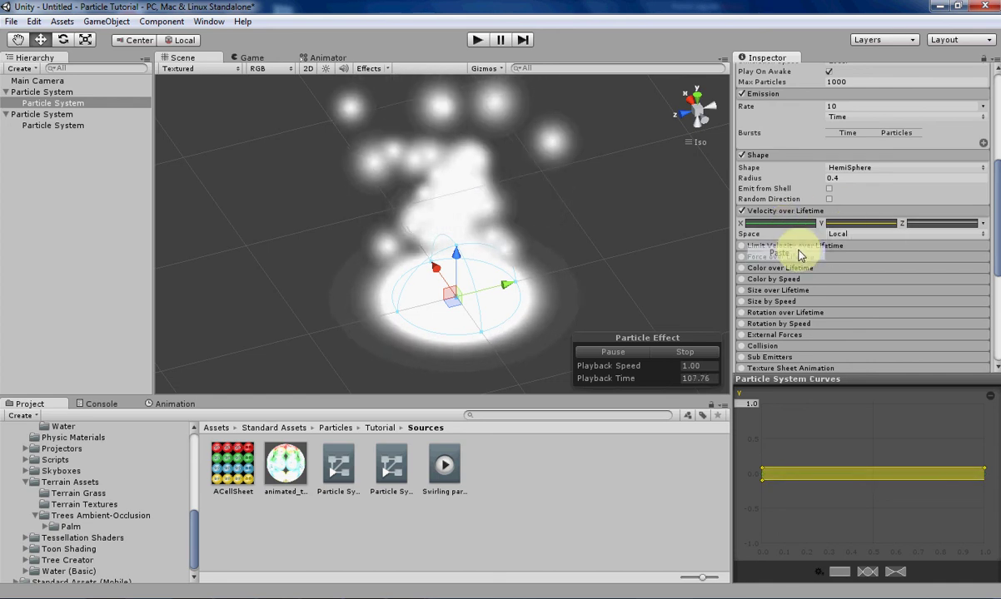
Enable Color over Lifetime on the child system and apply the white preset gradient that is transparent at both ends
{"action": "left_click", "coordinate": [748, 269]}
{"action": "left_click", "coordinate": [856, 281]}
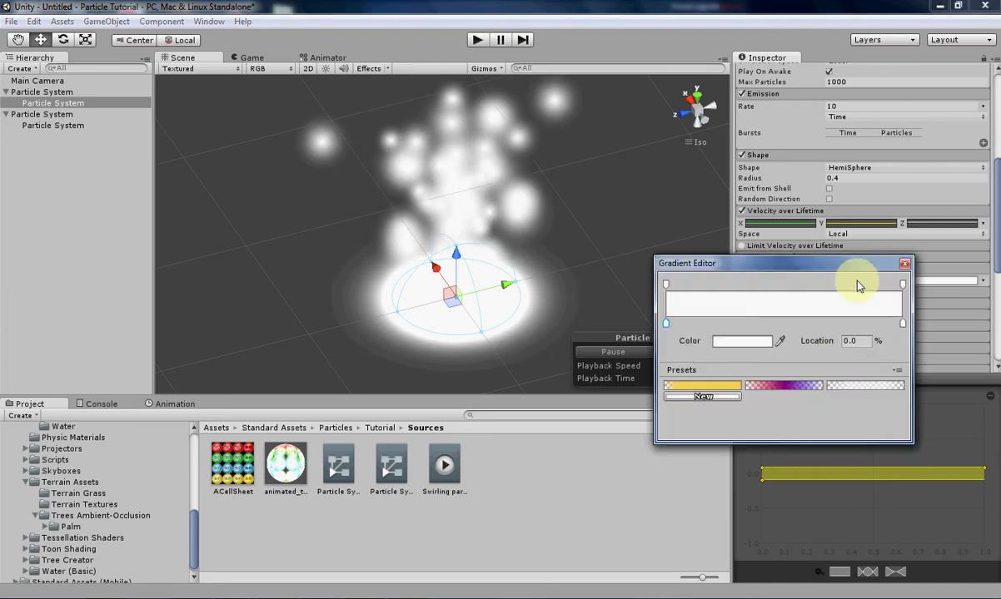
{"action": "left_click", "coordinate": [876, 393]}
{"action": "left_click", "coordinate": [903, 266]}
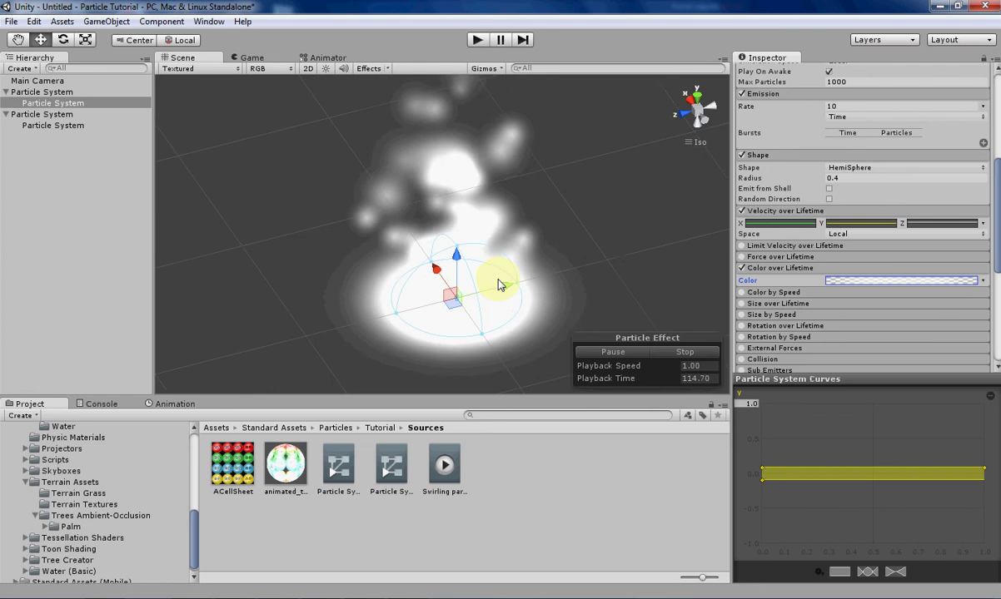
Set the child system's emission Rate to 15
{"action": "scroll", "coordinate": [830, 298], "scroll_direction": "down", "scroll_amount": 3}
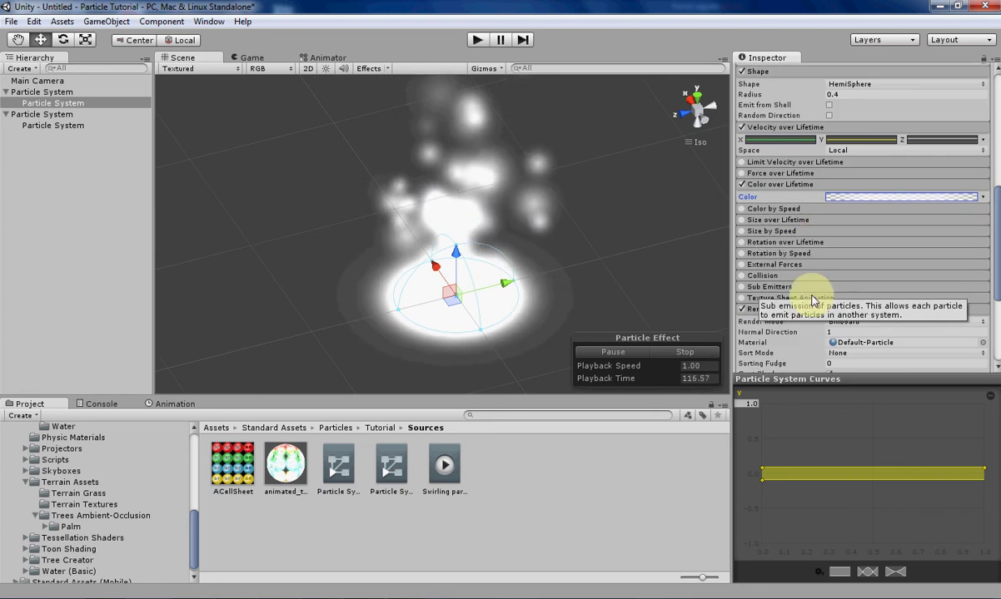
{"action": "scroll", "coordinate": [815, 303], "scroll_direction": "up", "scroll_amount": 3}
{"action": "scroll", "coordinate": [815, 310], "scroll_direction": "up", "scroll_amount": 1}
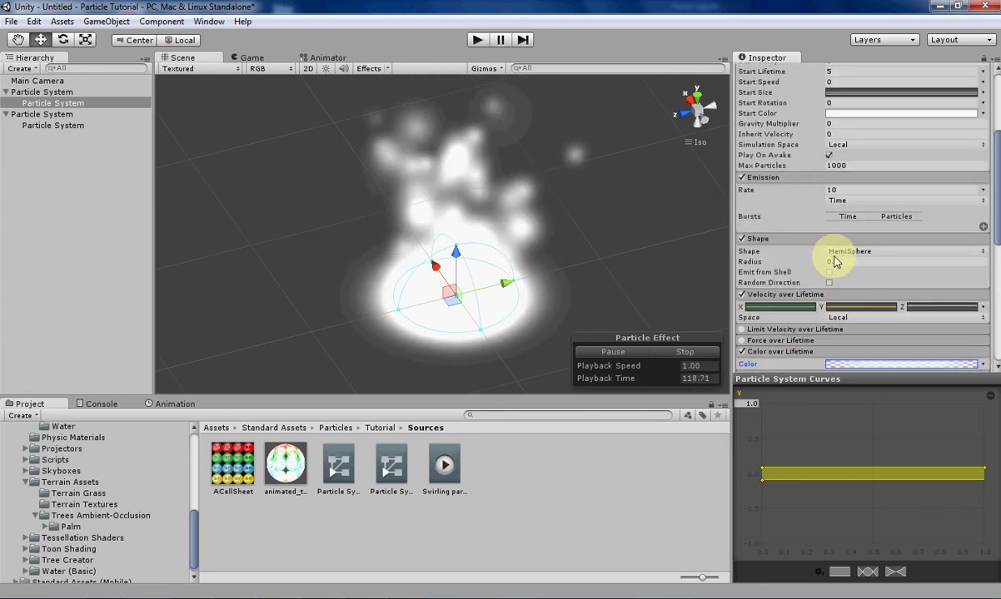
{"action": "scroll", "coordinate": [858, 249], "scroll_direction": "up", "scroll_amount": 1}
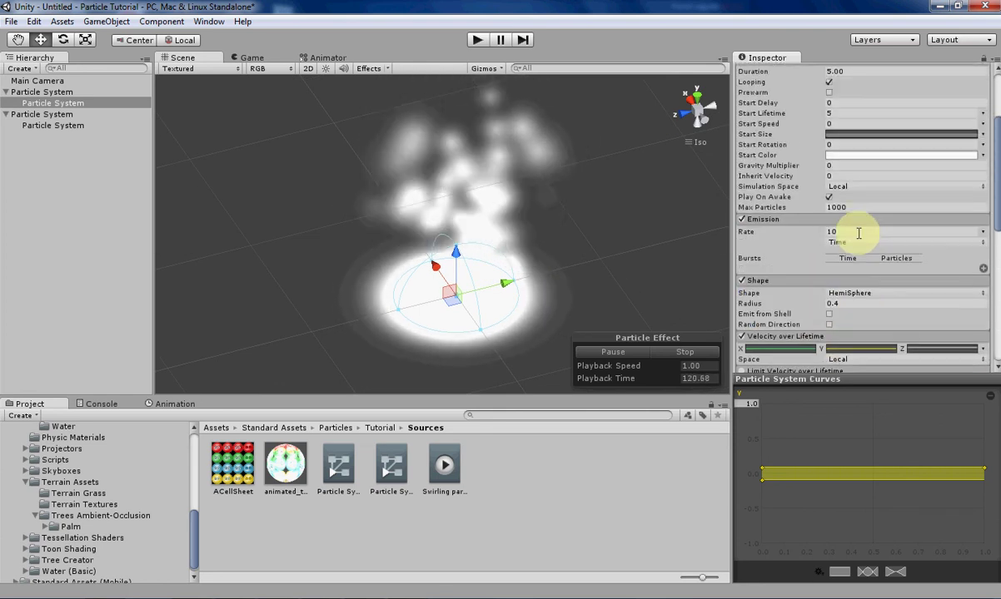
{"action": "left_click", "coordinate": [847, 231]}
{"action": "type", "text": "15"}
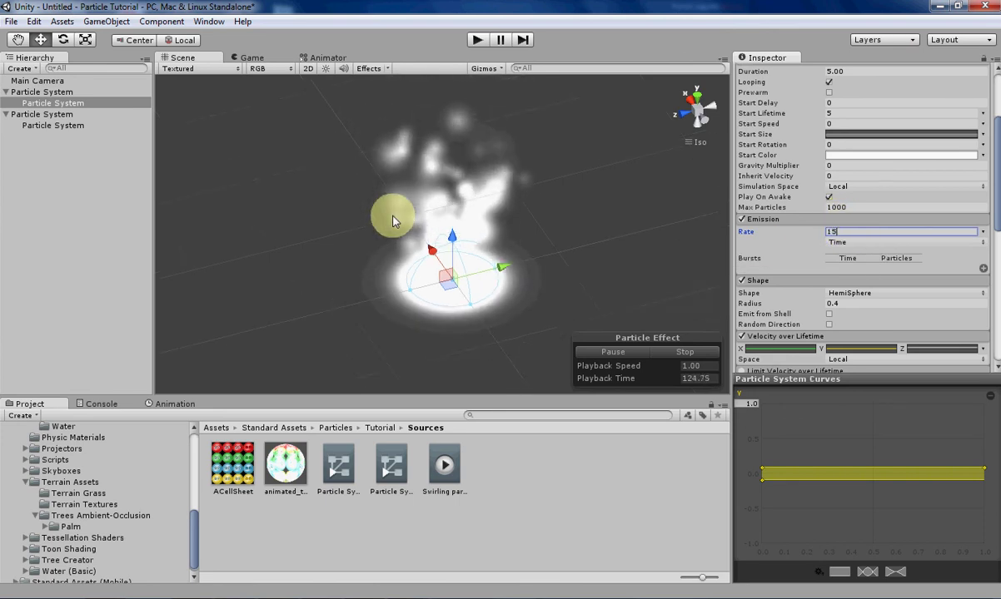
{"action": "scroll", "coordinate": [387, 220], "scroll_direction": "up", "scroll_amount": 4}
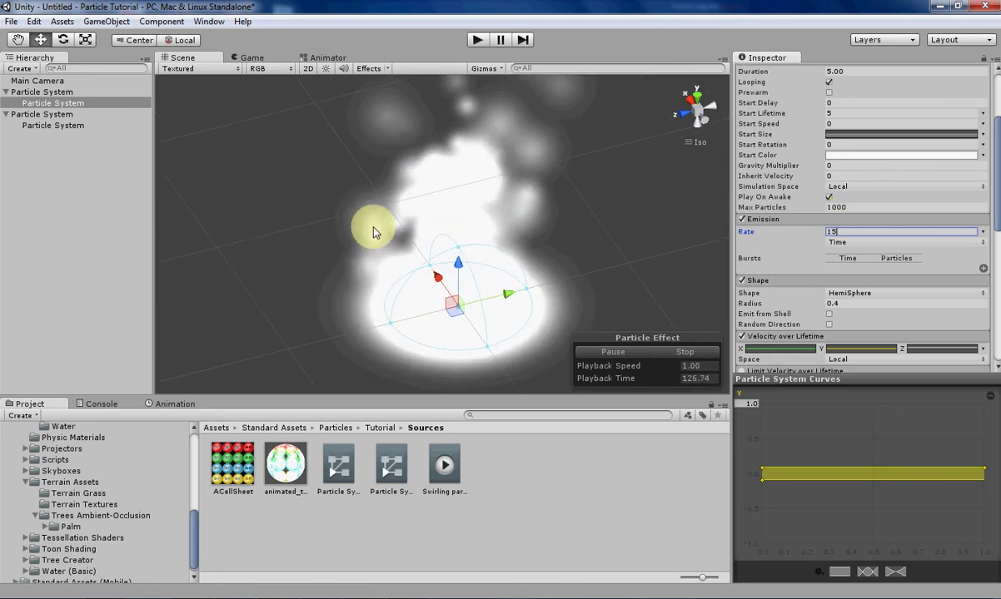
{"action": "scroll", "coordinate": [375, 226], "scroll_direction": "down", "scroll_amount": 5}
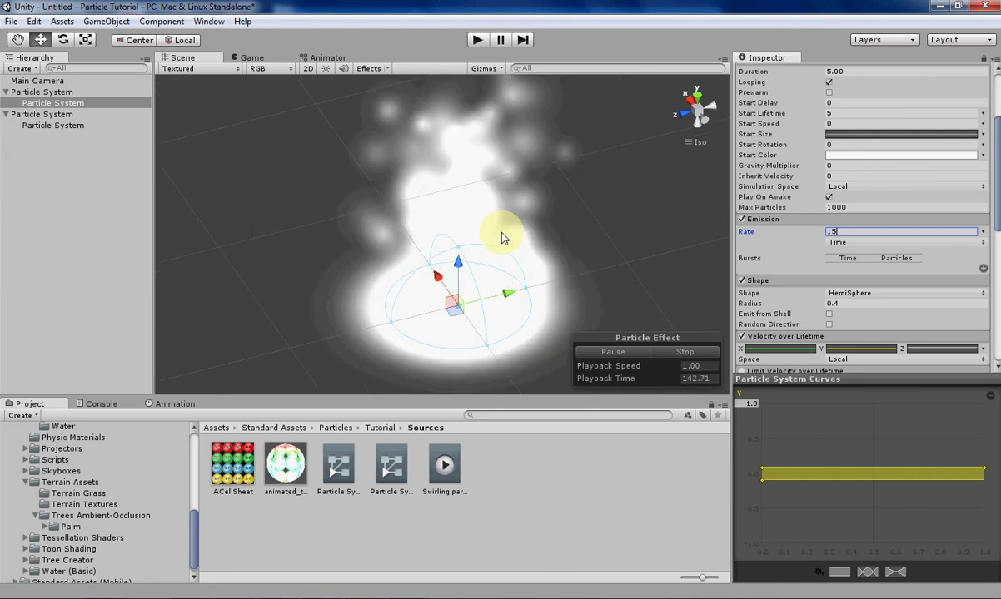
{"action": "right_click_drag", "start_coordinate": [463, 281], "coordinate": [438, 282]}
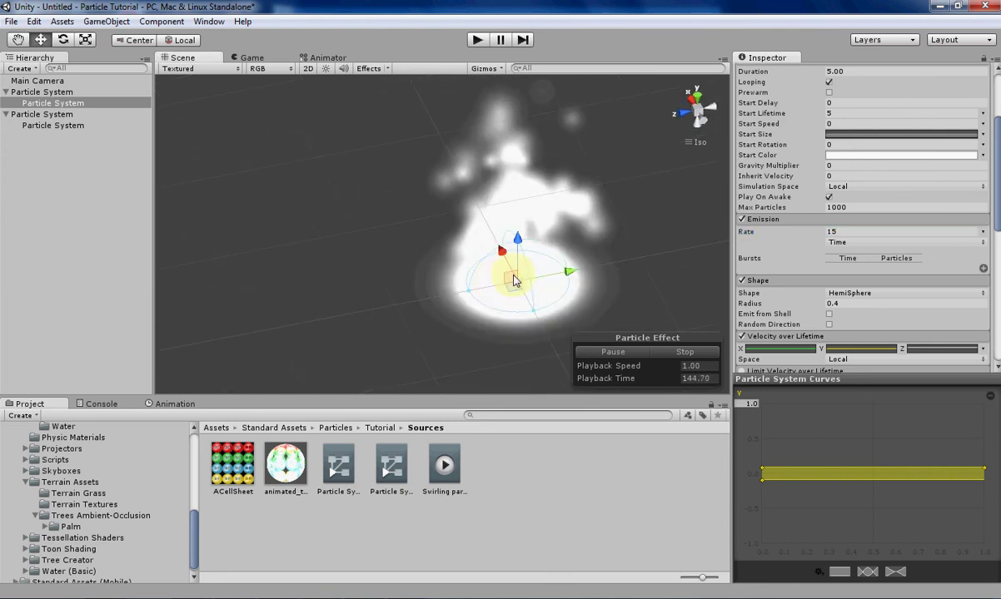
{"action": "middle_click_drag", "start_coordinate": [492, 271], "coordinate": [419, 258]}
{"action": "scroll", "coordinate": [408, 273], "scroll_direction": "up", "scroll_amount": 2}
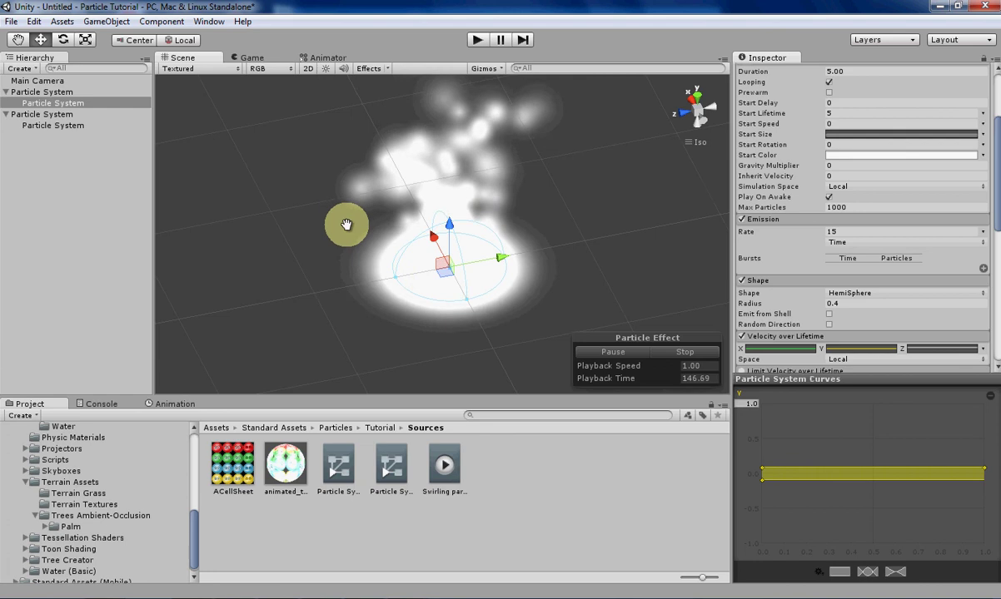
{"action": "middle_click_drag", "start_coordinate": [346, 223], "coordinate": [355, 226]}
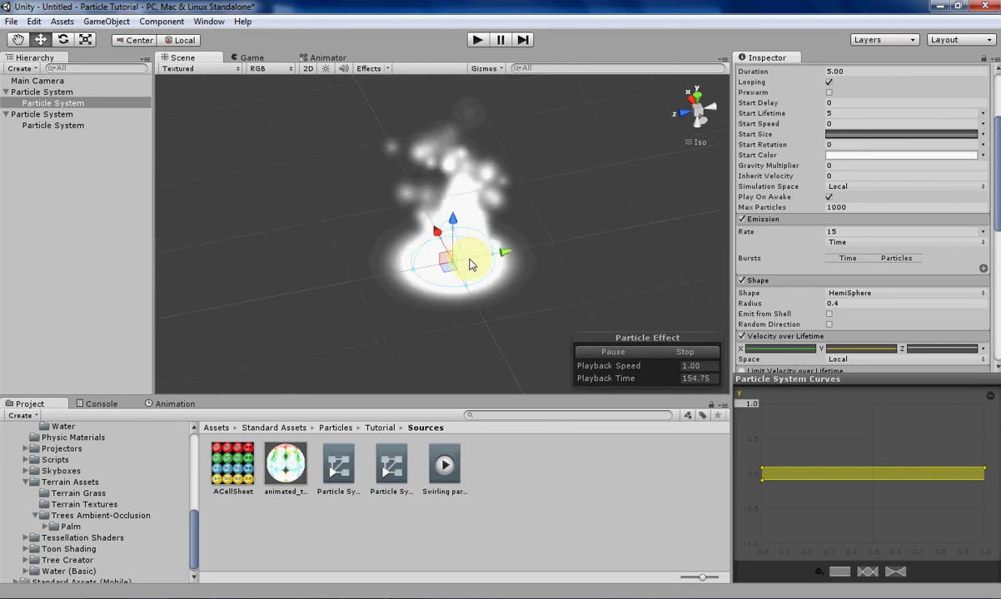
Try the Smoke2 material on the child system's renderer and restore Default-Particle
{"action": "scroll", "coordinate": [799, 300], "scroll_direction": "down", "scroll_amount": 5}
{"action": "scroll", "coordinate": [838, 300], "scroll_direction": "down", "scroll_amount": 3}
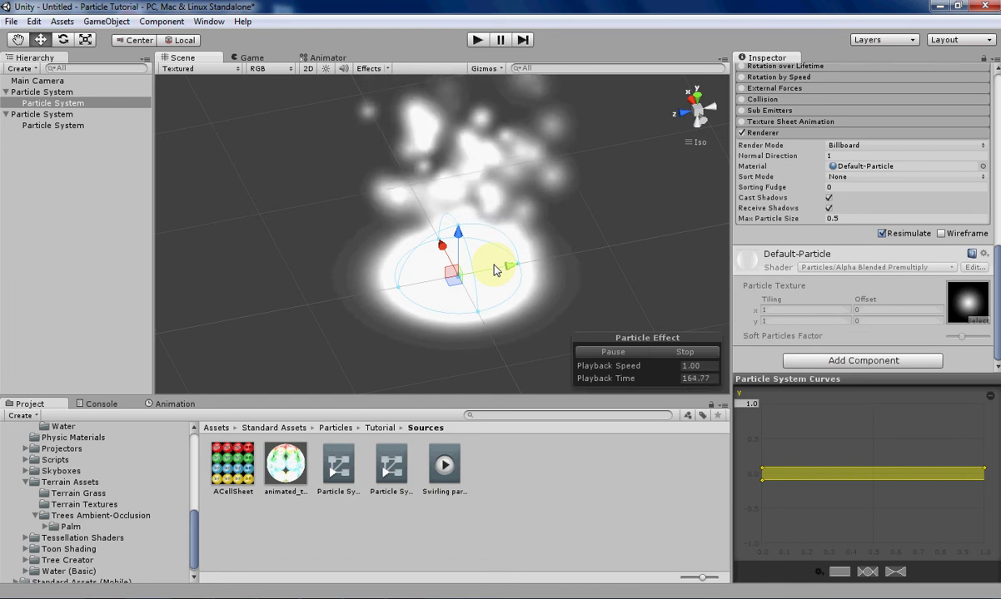
{"action": "left_click", "coordinate": [982, 167]}
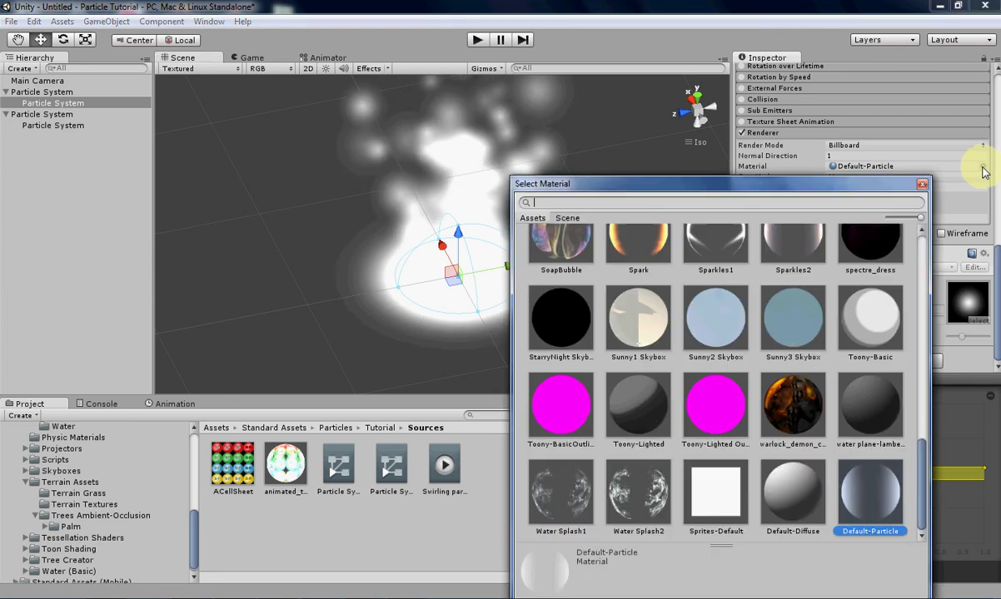
{"action": "scroll", "coordinate": [749, 370], "scroll_direction": "up", "scroll_amount": 4}
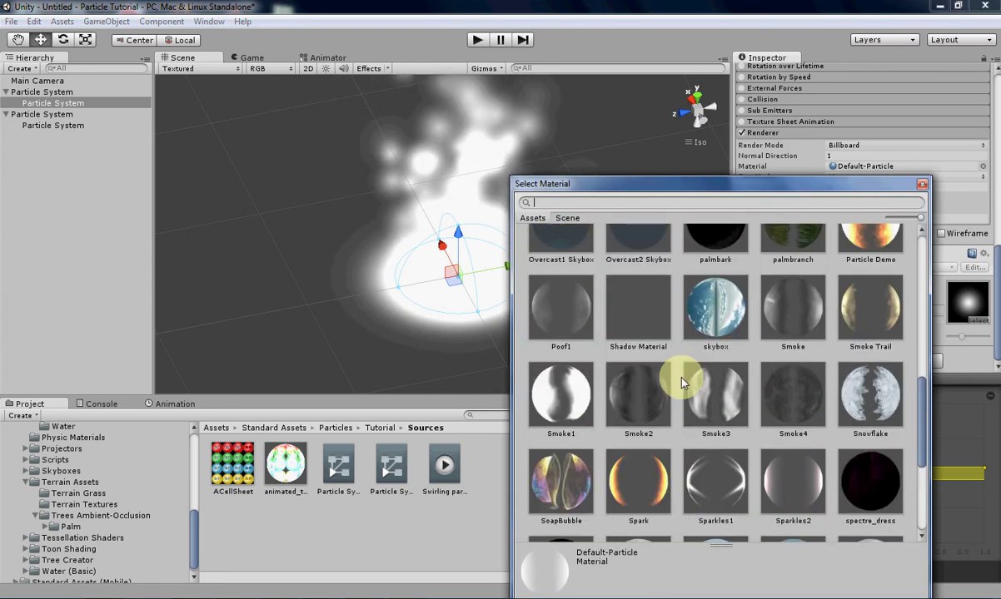
{"action": "left_click", "coordinate": [642, 392]}
{"action": "scroll", "coordinate": [774, 407], "scroll_direction": "down", "scroll_amount": 6}
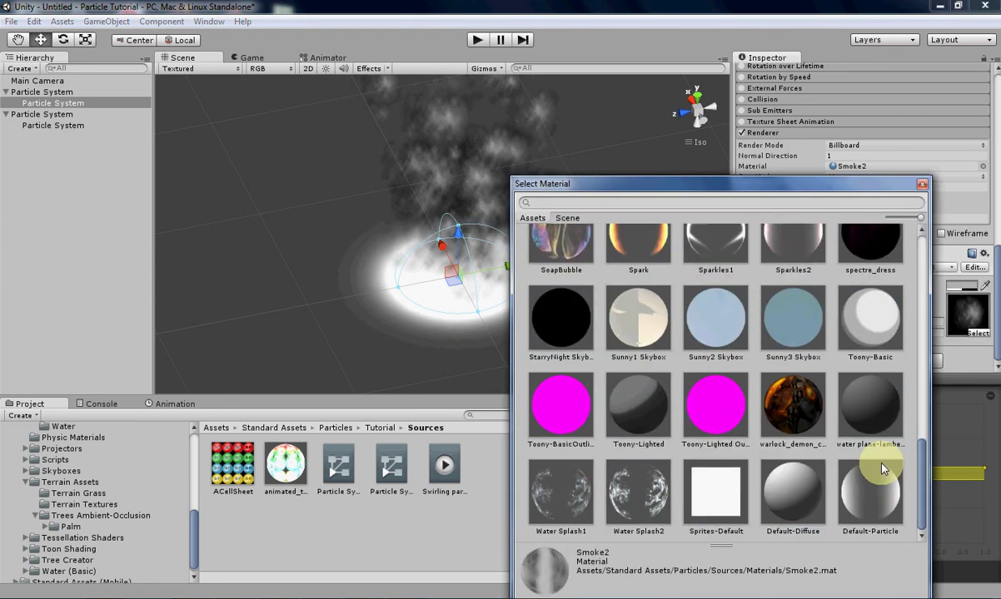
{"action": "double_click", "coordinate": [879, 460]}
Try the Smoke4 material on the parent particle system's renderer and restore Default-Particle
{"action": "left_click", "coordinate": [96, 91]}
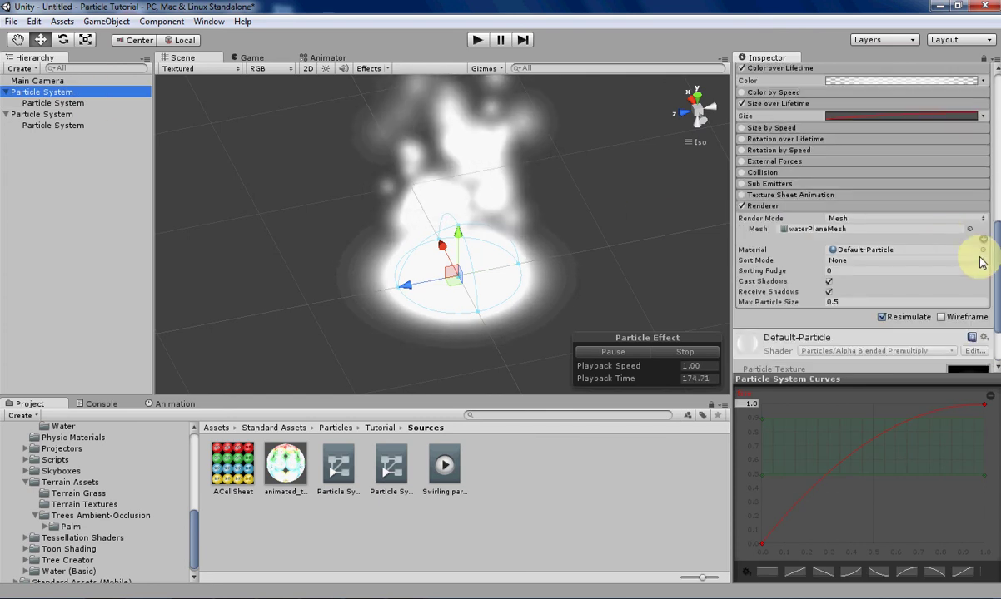
{"action": "left_click", "coordinate": [983, 250]}
{"action": "scroll", "coordinate": [716, 374], "scroll_direction": "up", "scroll_amount": 4}
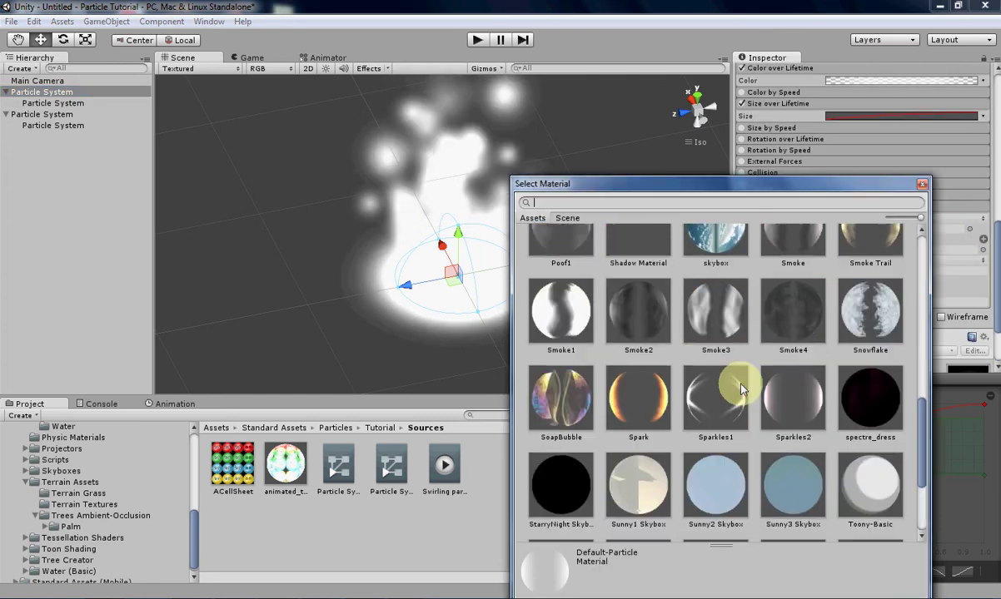
{"action": "left_click", "coordinate": [804, 331]}
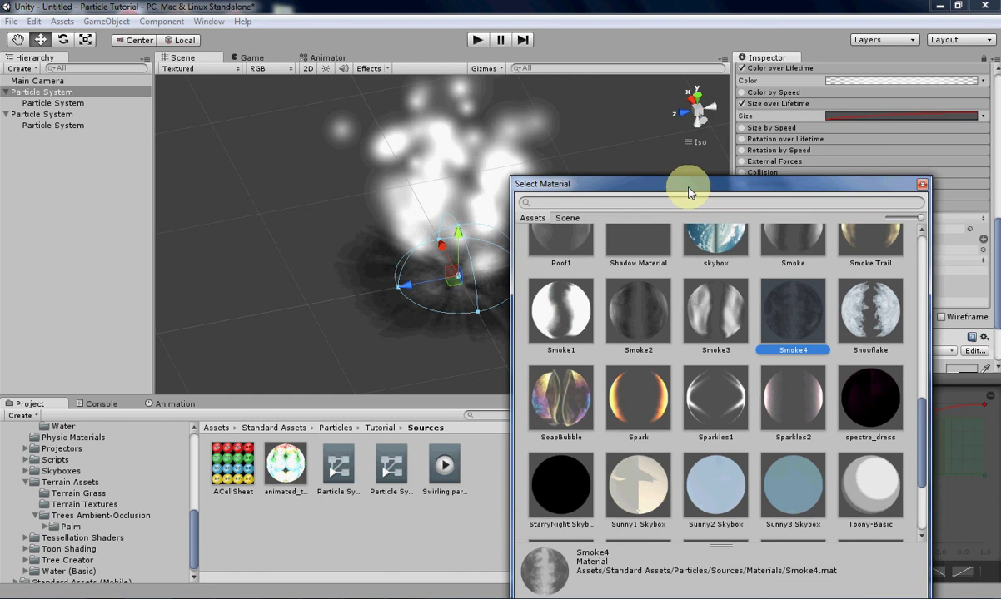
{"action": "left_click_drag", "start_coordinate": [687, 185], "coordinate": [795, 164]}
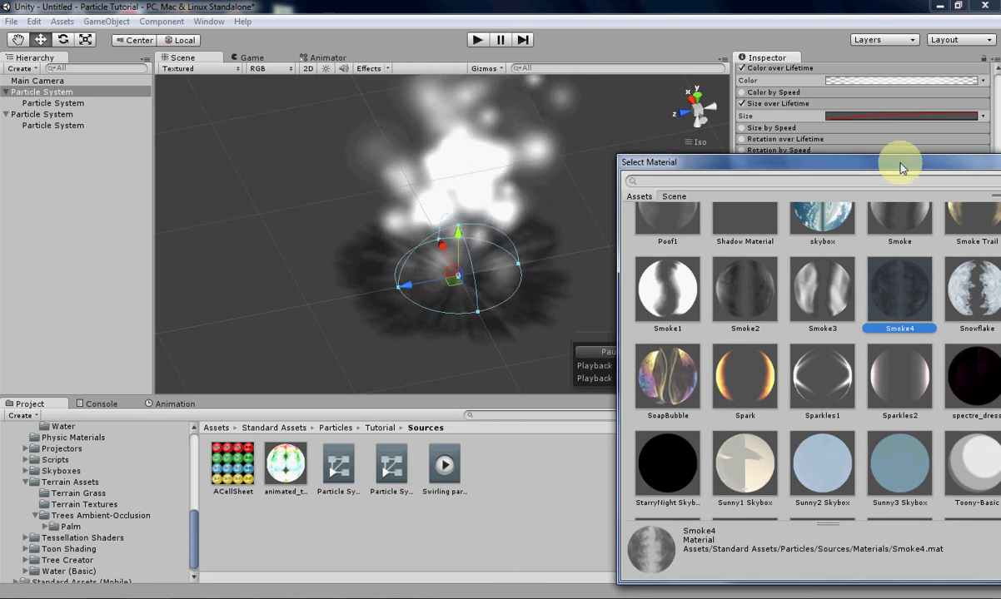
{"action": "left_click_drag", "start_coordinate": [900, 163], "coordinate": [664, 134]}
{"action": "scroll", "coordinate": [736, 430], "scroll_direction": "down", "scroll_amount": 3}
{"action": "scroll", "coordinate": [735, 429], "scroll_direction": "down", "scroll_amount": 1}
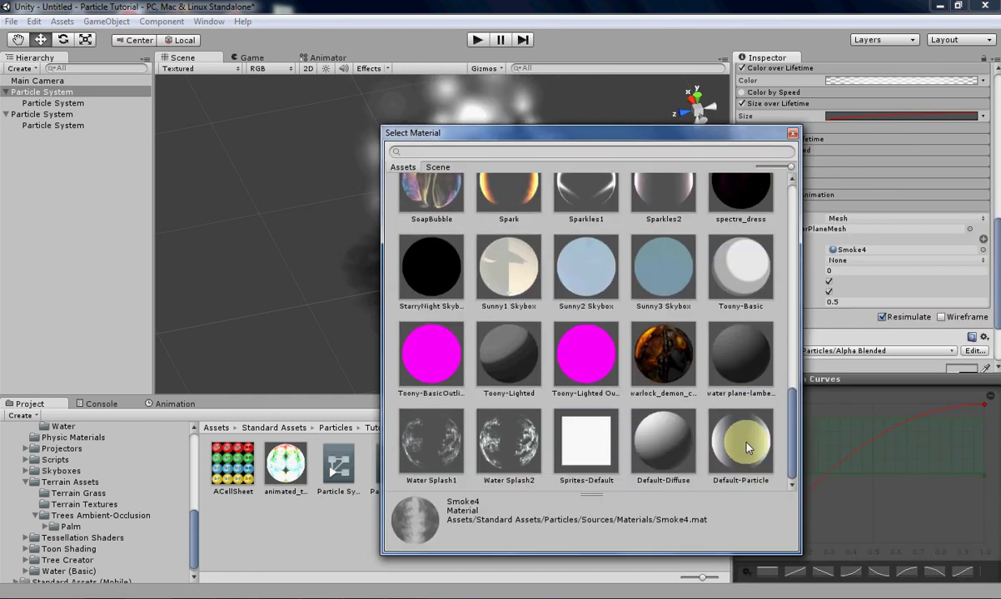
{"action": "left_click", "coordinate": [740, 445]}
{"action": "left_click", "coordinate": [792, 134]}
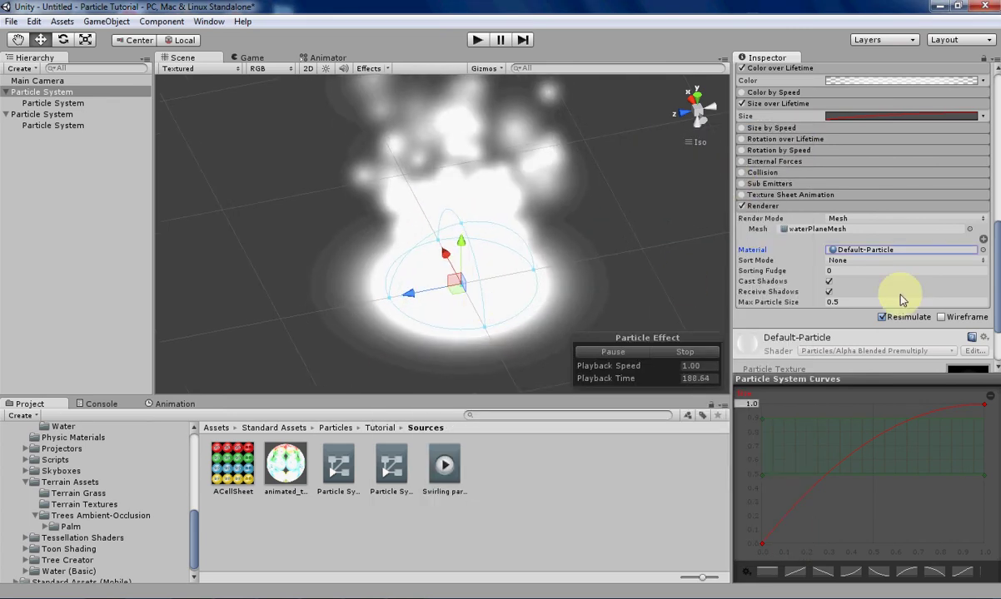
{"action": "scroll", "coordinate": [841, 245], "scroll_direction": "up", "scroll_amount": 10}
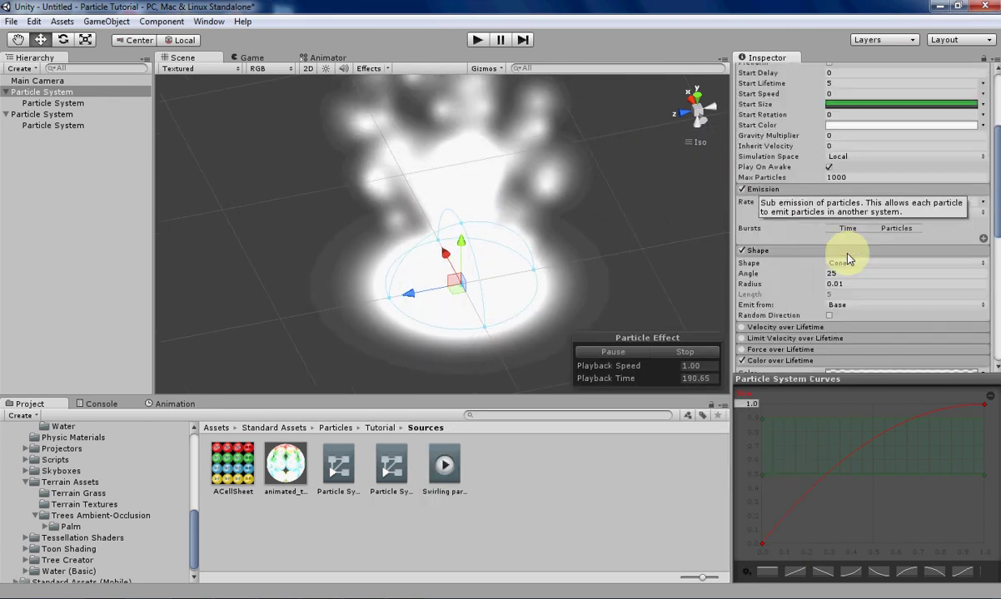
{"action": "scroll", "coordinate": [841, 254], "scroll_direction": "down", "scroll_amount": 12}
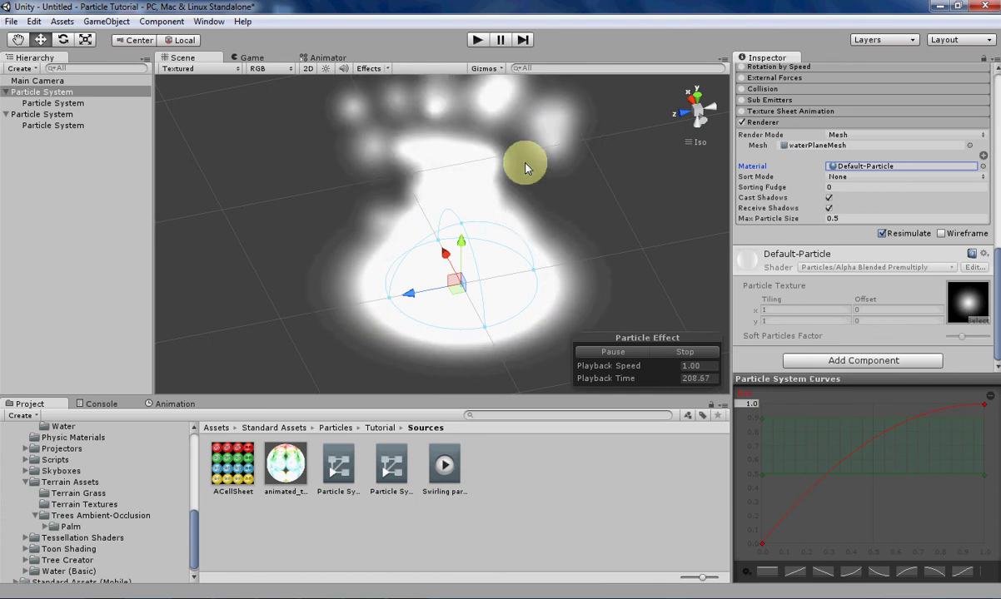
{"action": "scroll", "coordinate": [491, 310], "scroll_direction": "down", "scroll_amount": 8}
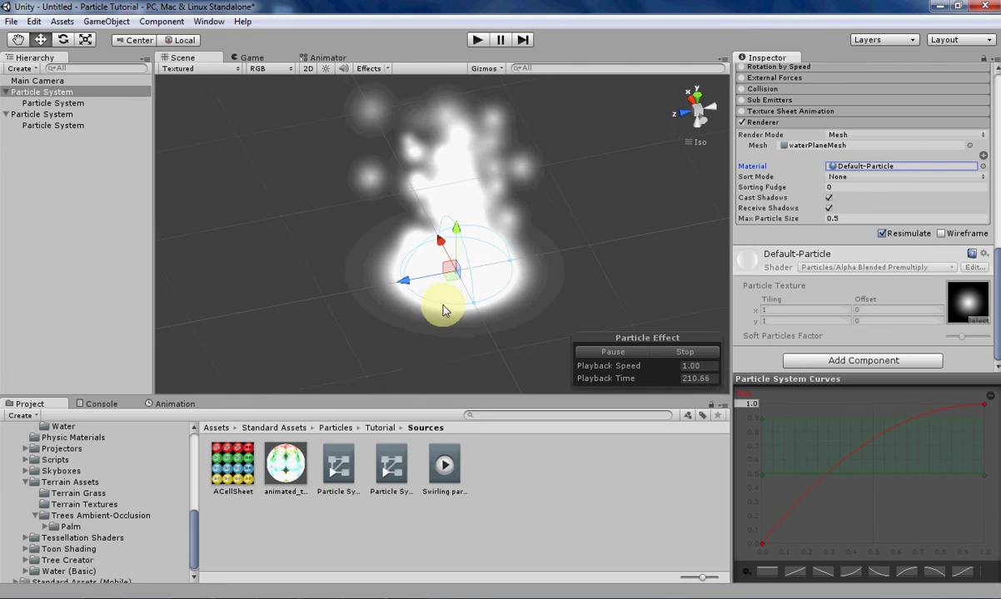
{"action": "scroll", "coordinate": [436, 301], "scroll_direction": "up", "scroll_amount": 5}
{"action": "left_click_drag", "start_coordinate": [439, 301], "coordinate": [415, 290], "text": "alt"}
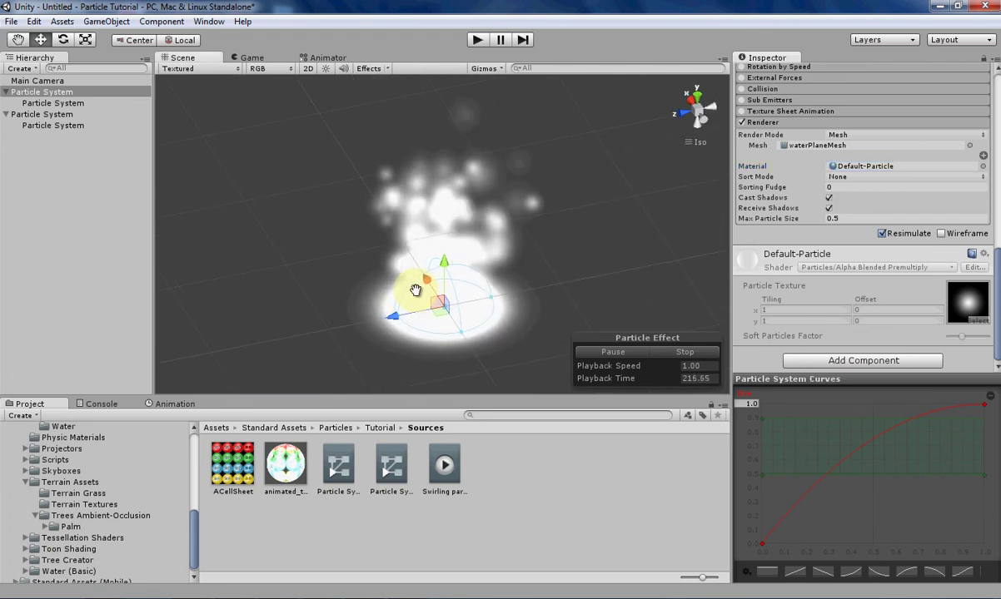